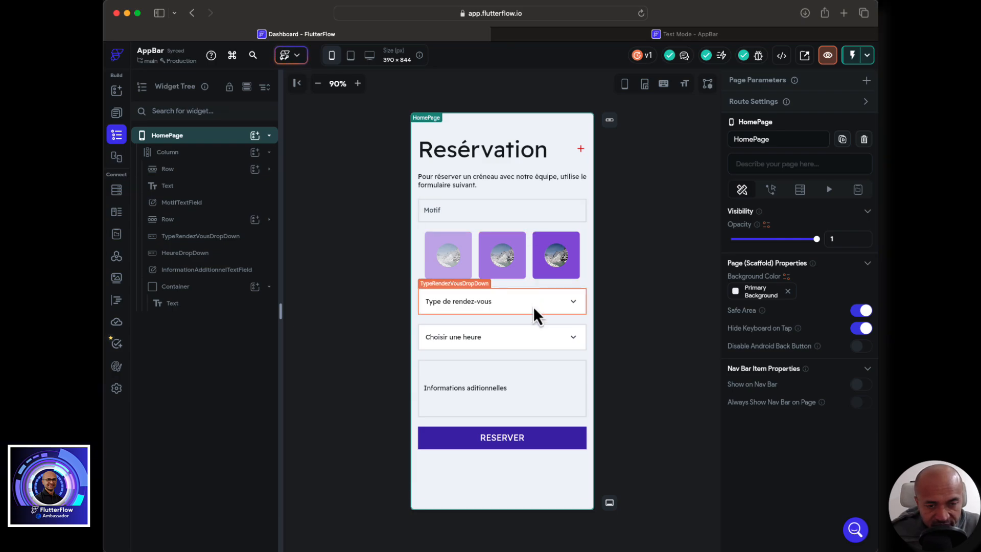
{"action": "left_click", "coordinate": [490, 214]}
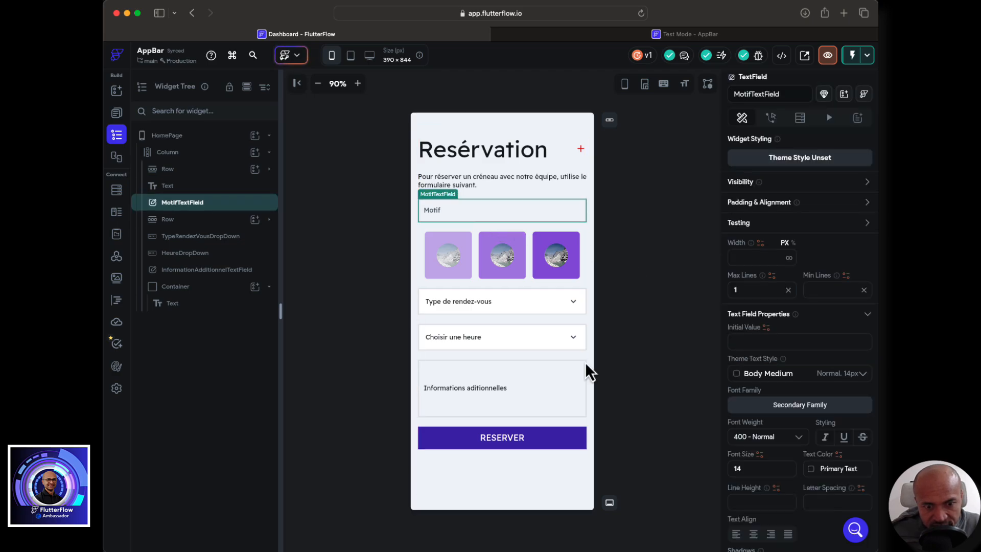
{"action": "left_click", "coordinate": [513, 389]}
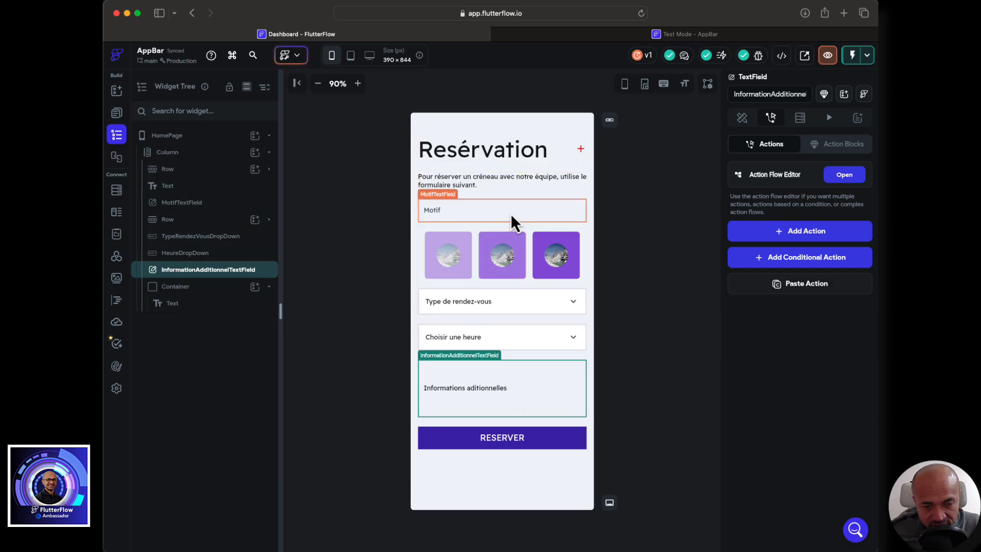
Try to wrap the home page's main column in a Form Validation widget
{"action": "left_click", "coordinate": [203, 155]}
{"action": "right_click", "coordinate": [203, 157]}
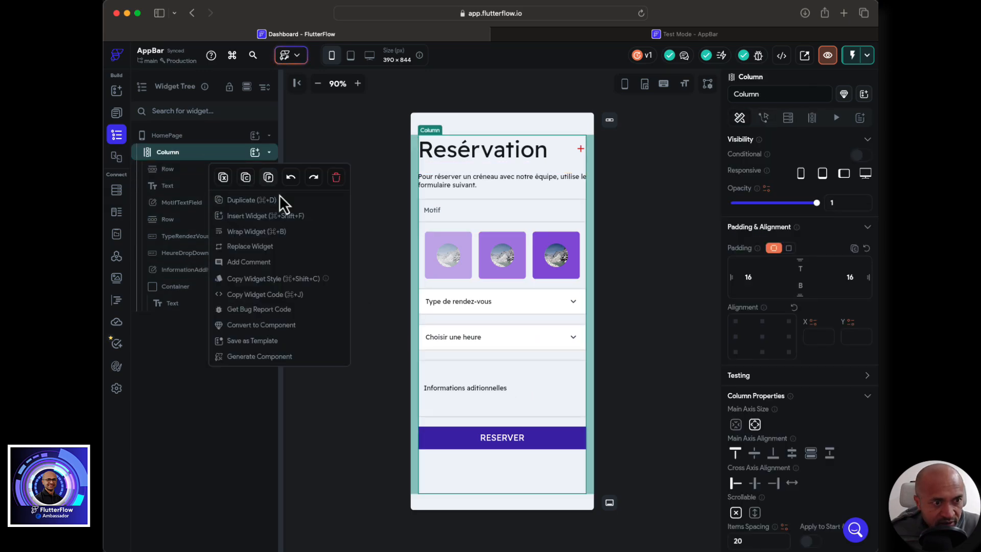
{"action": "left_click", "coordinate": [284, 234]}
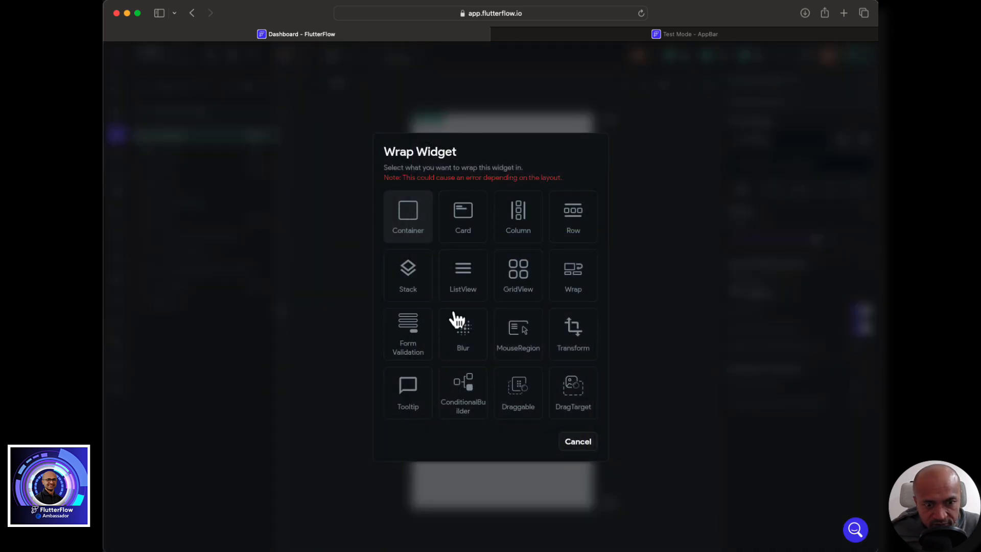
{"action": "left_click", "coordinate": [422, 330]}
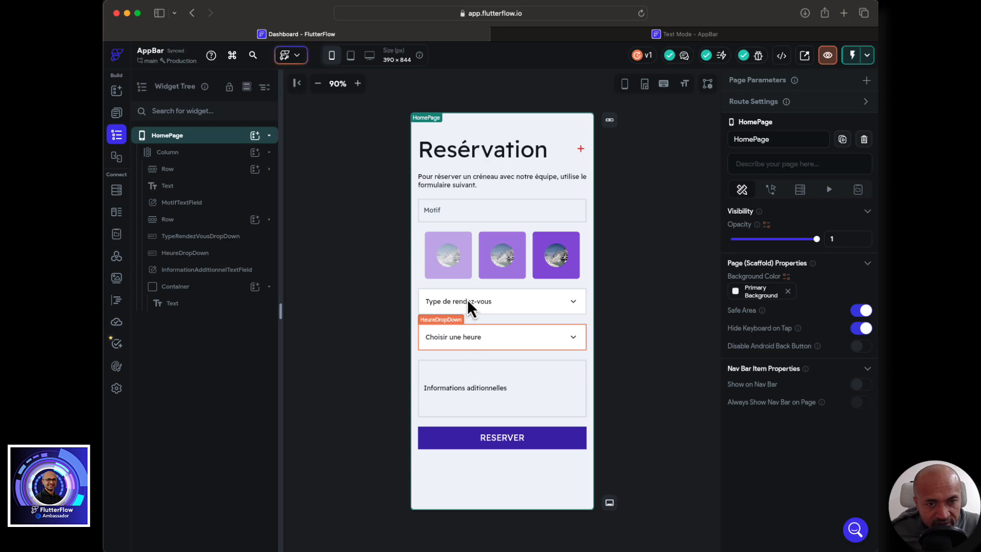
Wrap the Column directly under HomePage in a Form Validation widget
{"action": "left_click", "coordinate": [205, 156]}
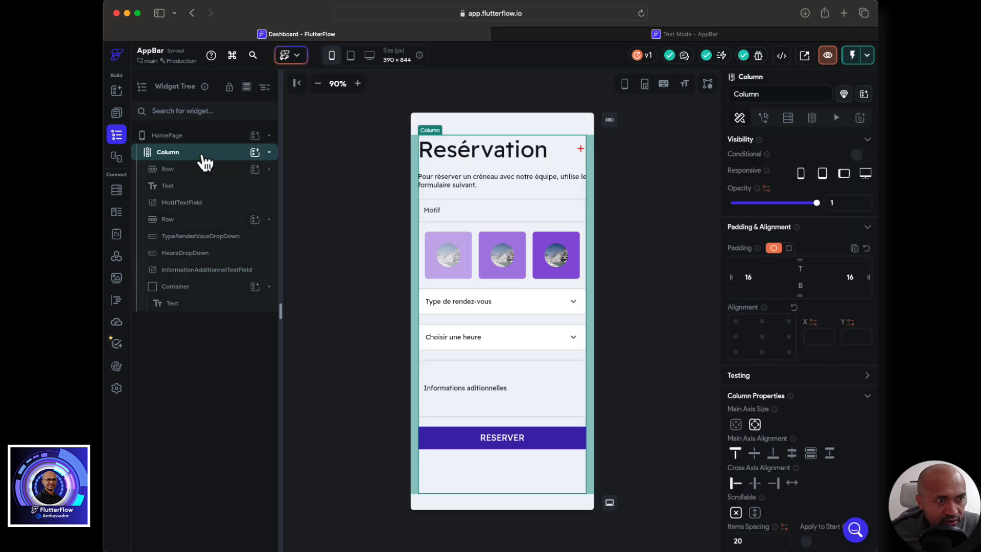
{"action": "right_click", "coordinate": [203, 156]}
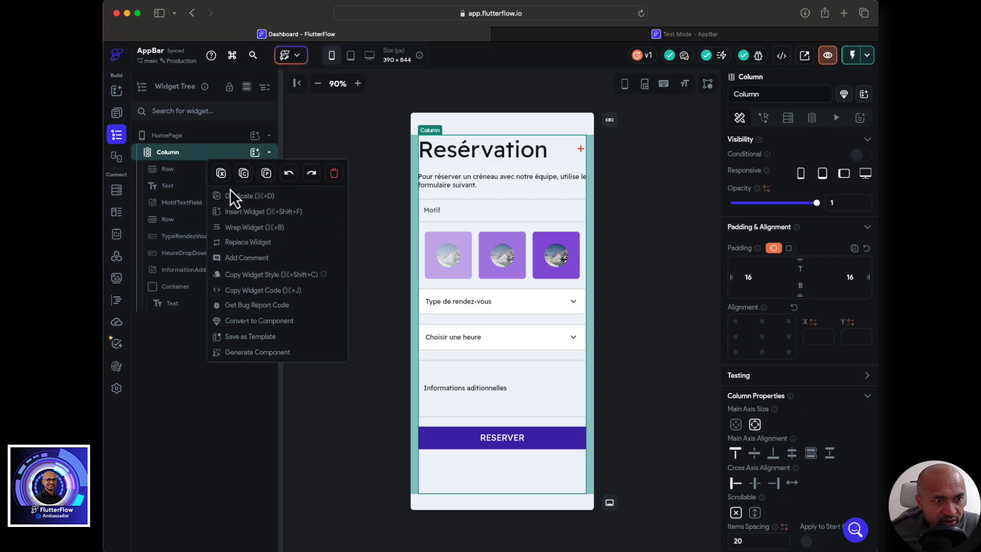
{"action": "left_click", "coordinate": [240, 227]}
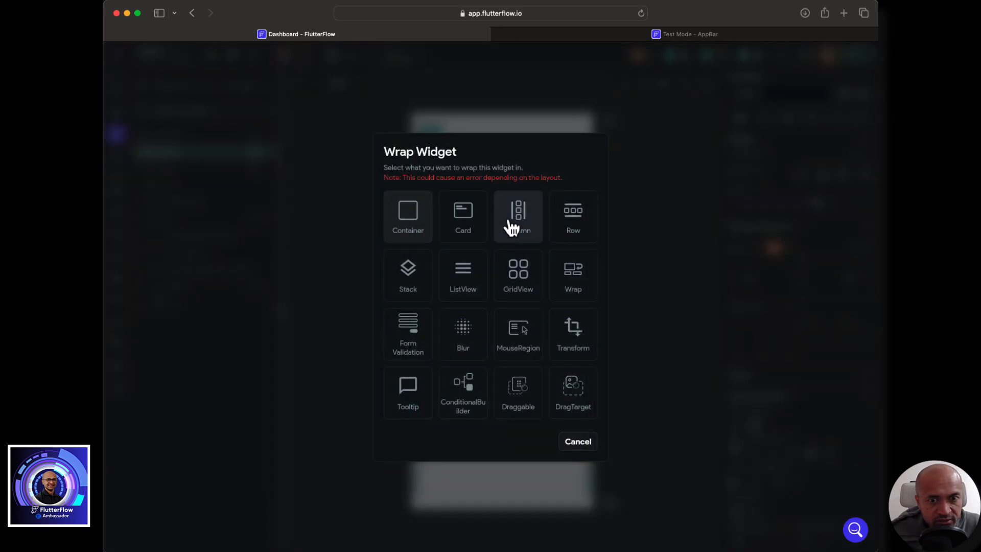
{"action": "left_click", "coordinate": [411, 332]}
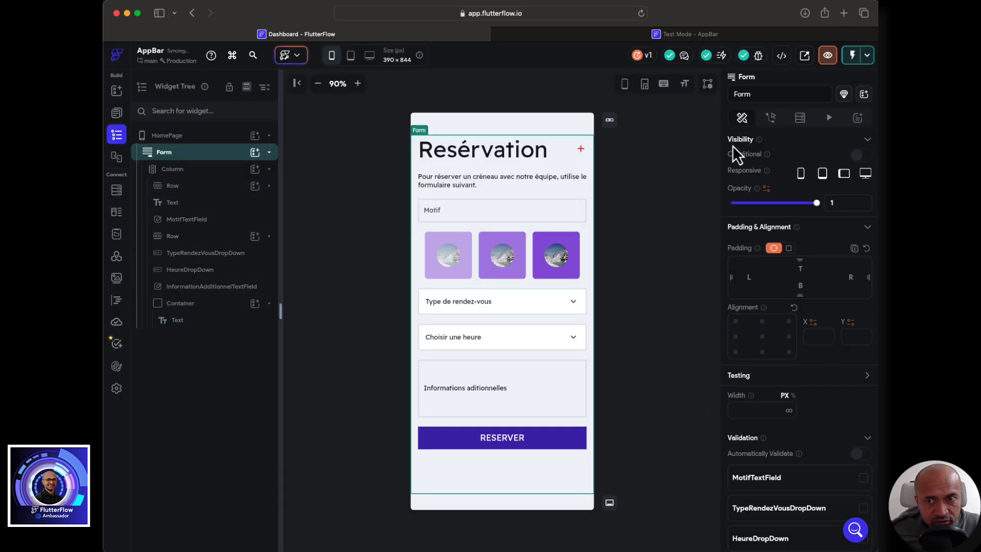
Rename the form widget as ReservationForm
{"action": "left_click", "coordinate": [740, 93]}
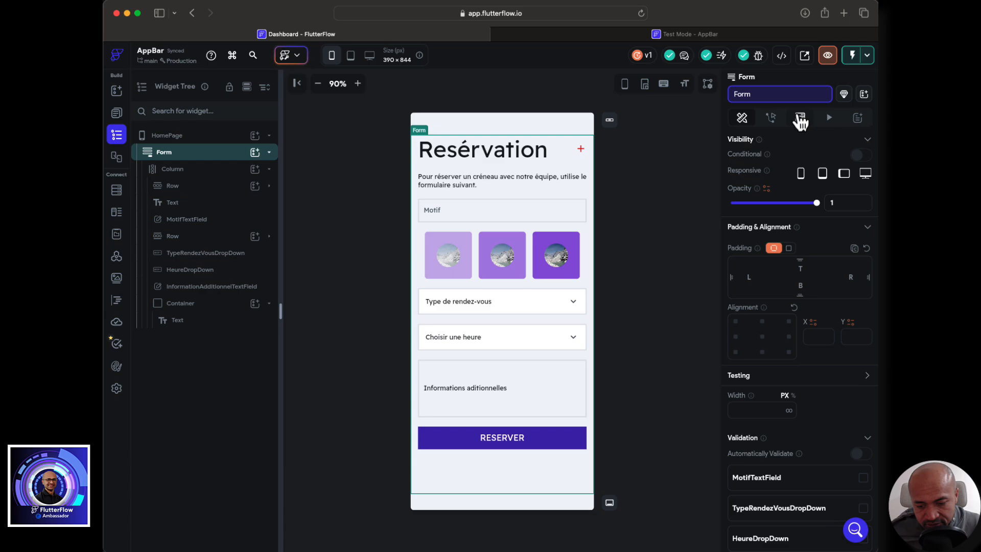
{"action": "type", "text": "Rese"}
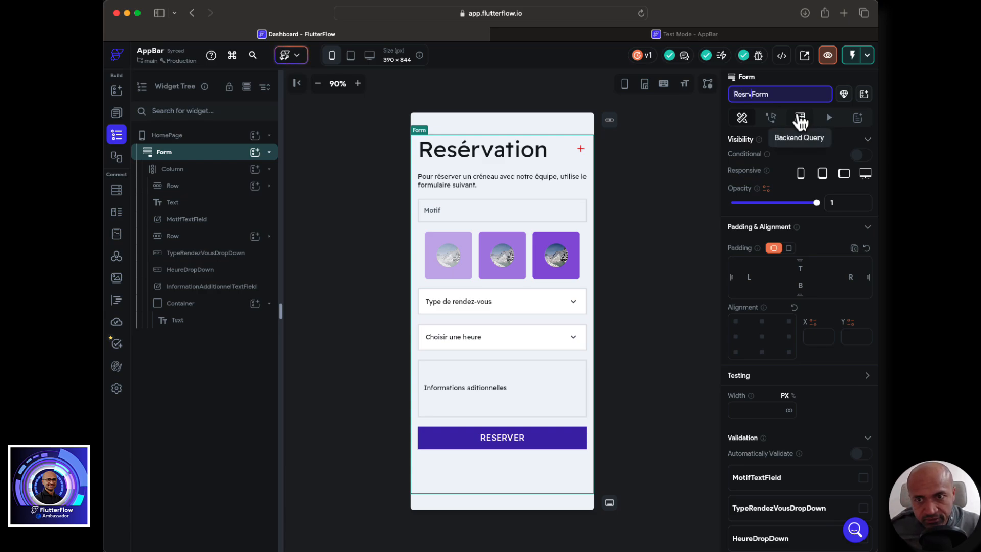
{"action": "type", "text": "rvation"}
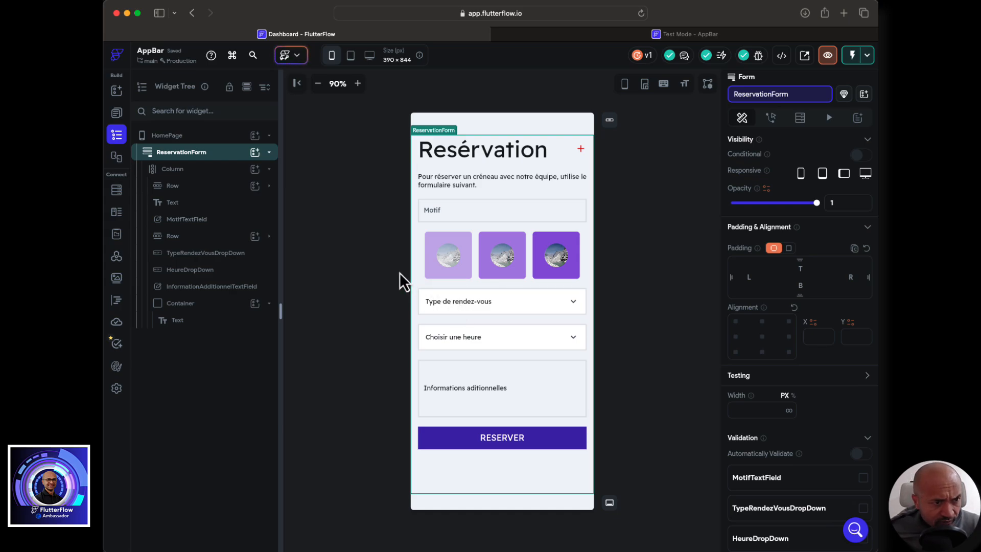
Collapse the ReservationForm branch in the widget tree
{"action": "left_click", "coordinate": [219, 156]}
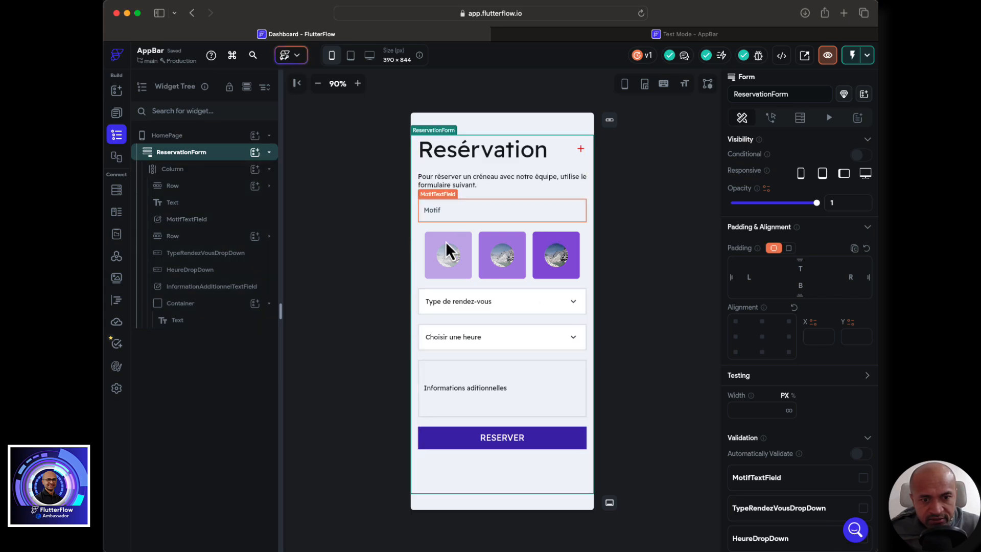
{"action": "left_click", "coordinate": [219, 156]}
{"action": "left_click", "coordinate": [219, 156]}
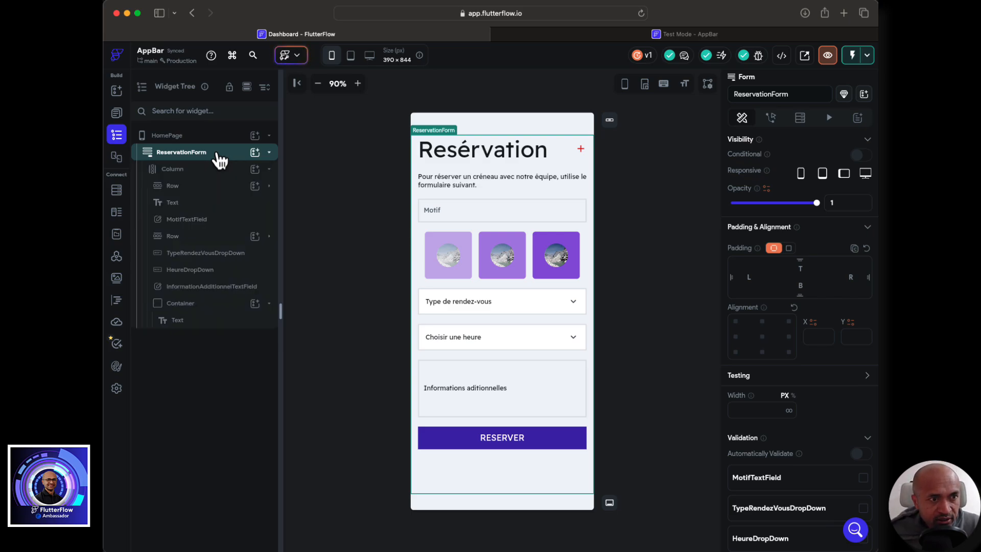
{"action": "left_click", "coordinate": [218, 156]}
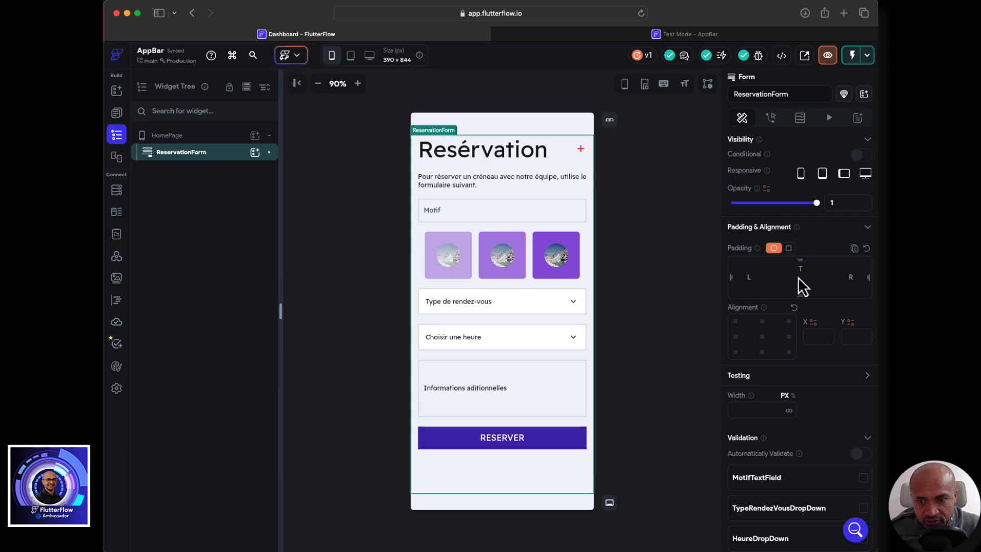
Enable validation for MotifTextField in the form and set its error message to "Le motif est obligatoire"
{"action": "scroll", "coordinate": [798, 277], "scroll_direction": "down", "scroll_amount": 3}
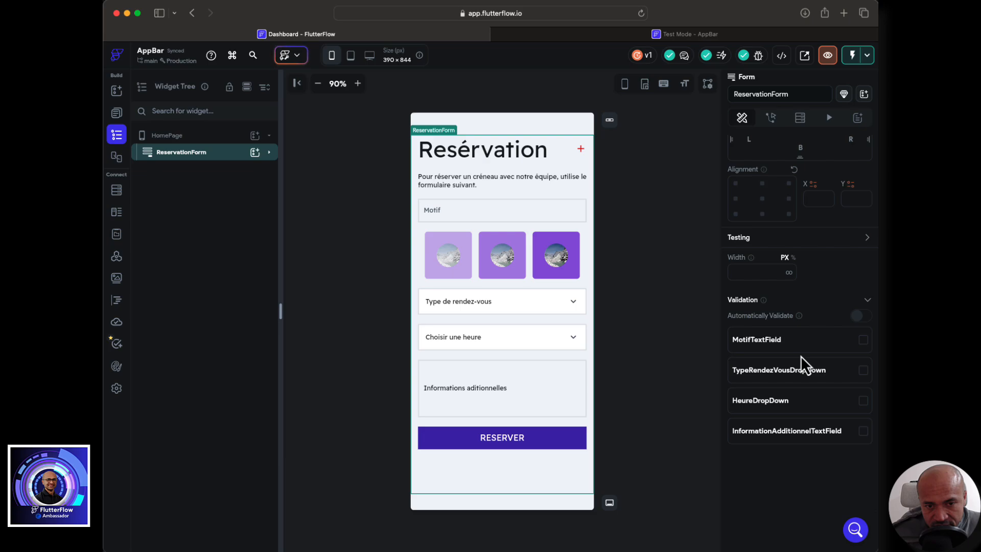
{"action": "left_click", "coordinate": [863, 341]}
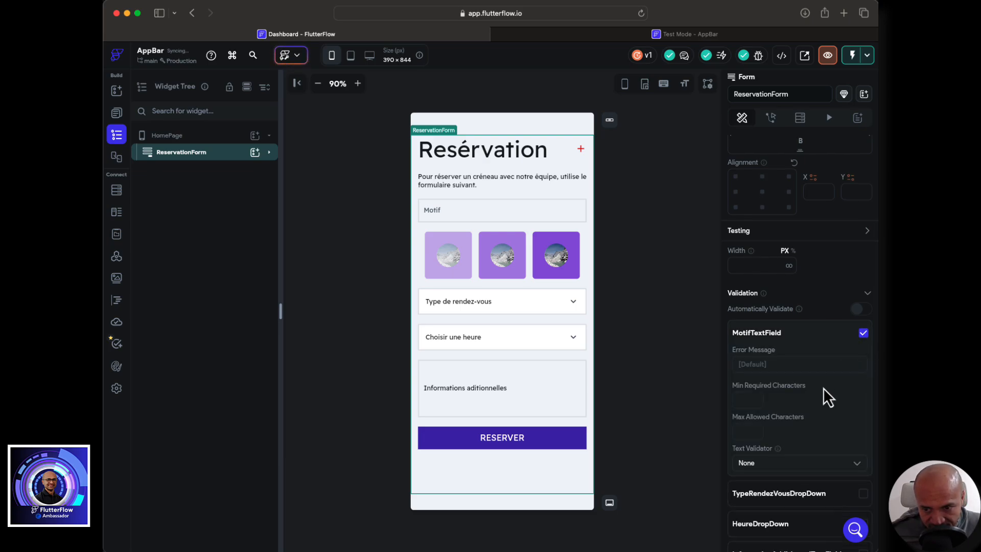
{"action": "scroll", "coordinate": [823, 388], "scroll_direction": "down", "scroll_amount": 1}
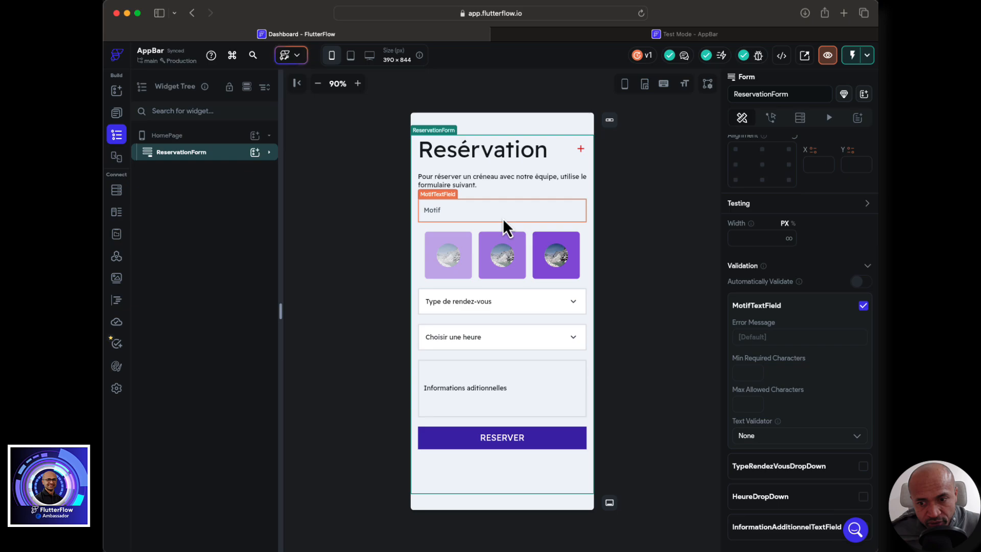
{"action": "left_click", "coordinate": [809, 338]}
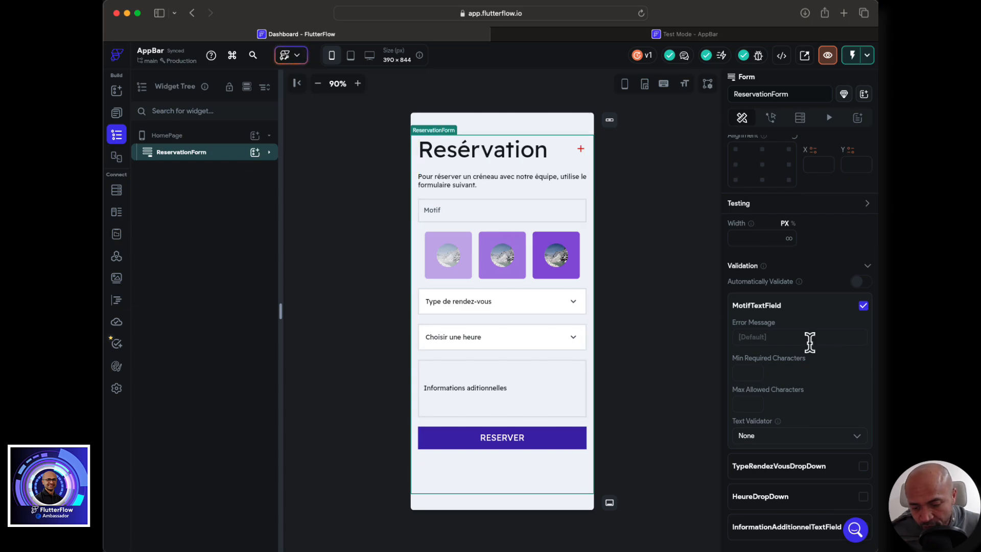
{"action": "type", "text": "Le motif est ob"}
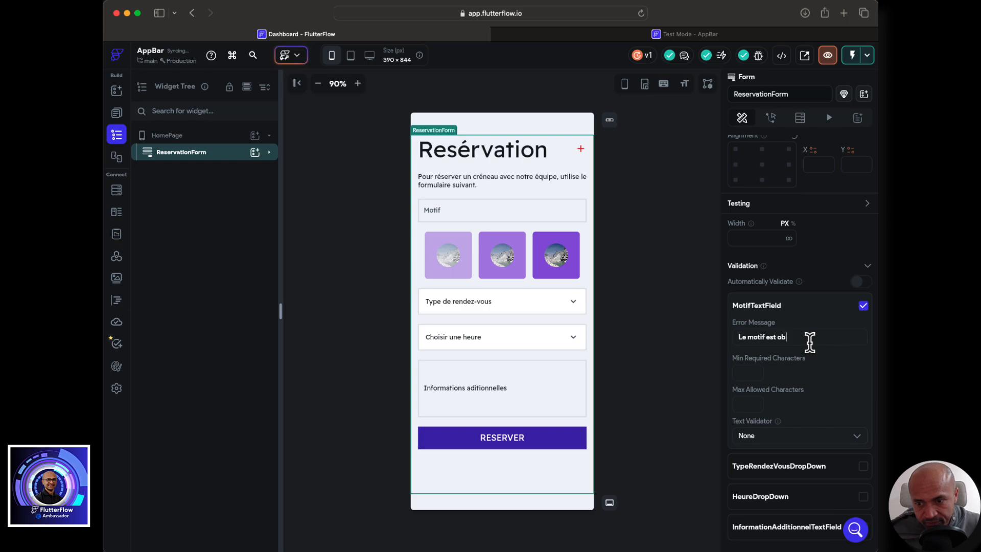
{"action": "type", "text": "ligatoire"}
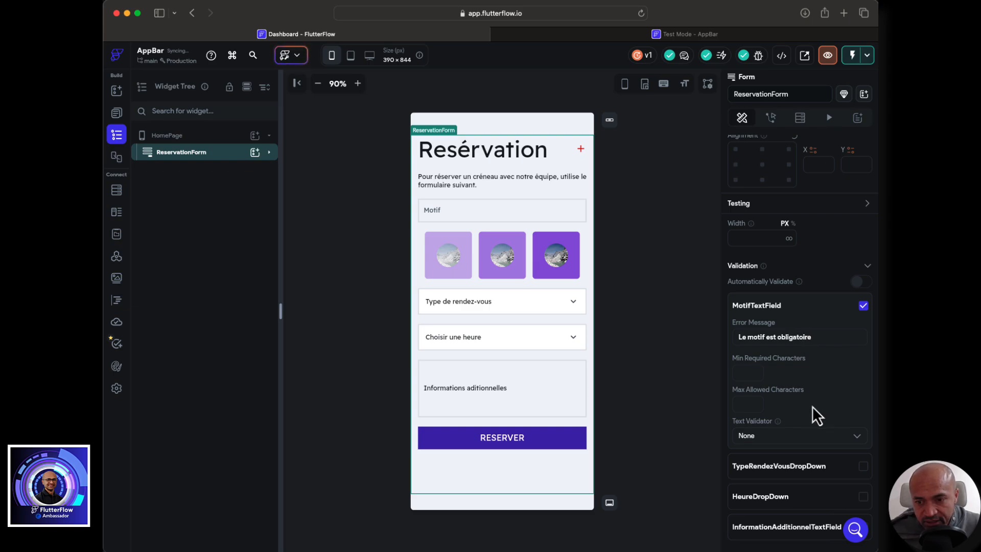
Require at least 3 characters in MotifTextField, with the minimum characters error text "3 Minimum"
{"action": "left_click", "coordinate": [744, 373]}
{"action": "type", "text": "3"}
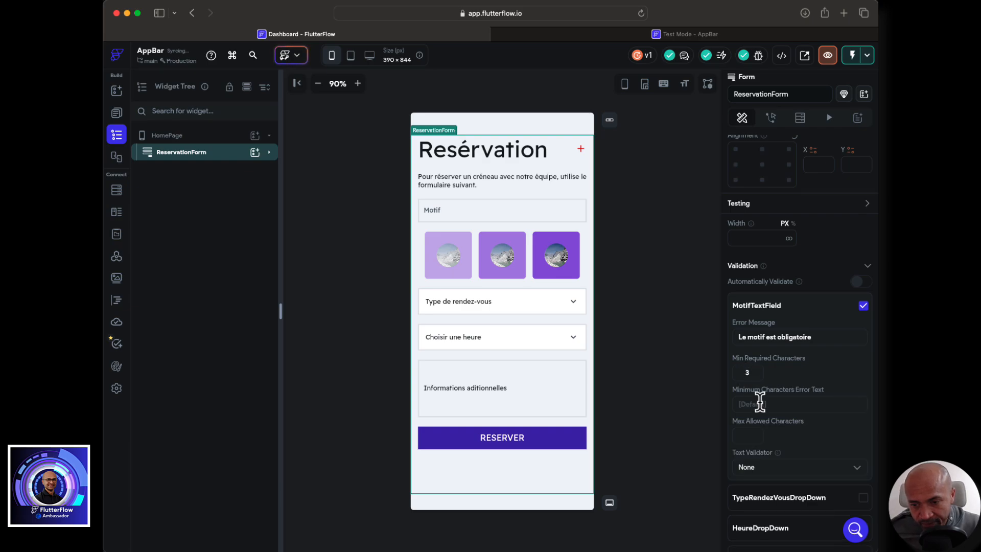
{"action": "left_click", "coordinate": [760, 404]}
{"action": "type", "text": "3"}
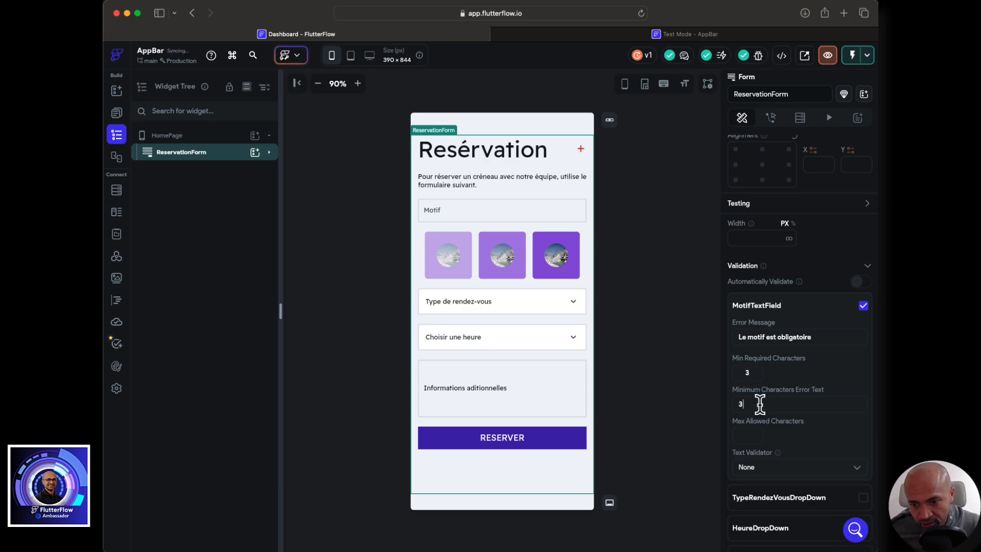
{"action": "type", "text": " Minimum"}
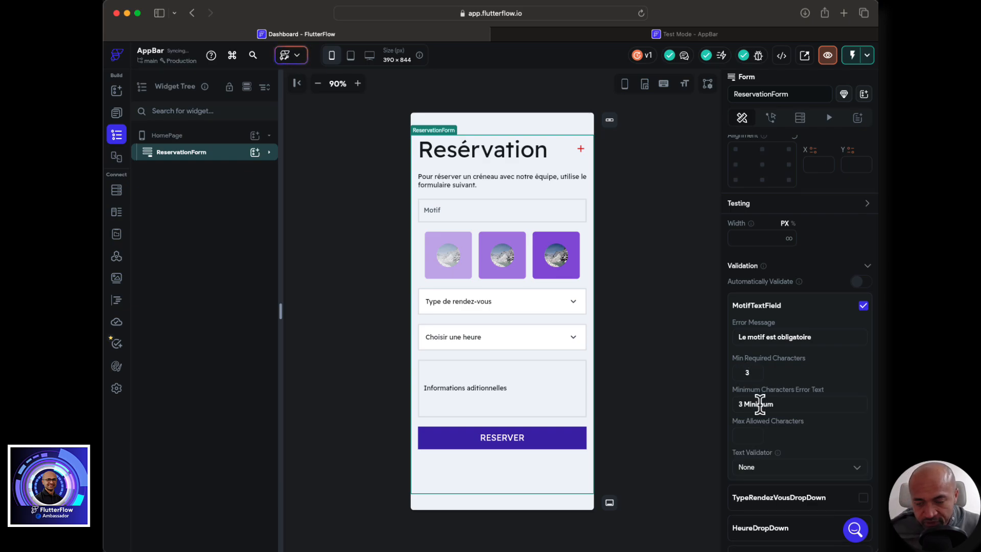
Limit MotifTextField to 50 characters, with the maximum characters error text "50 Maximum"
{"action": "left_click", "coordinate": [752, 436]}
{"action": "type", "text": "50"}
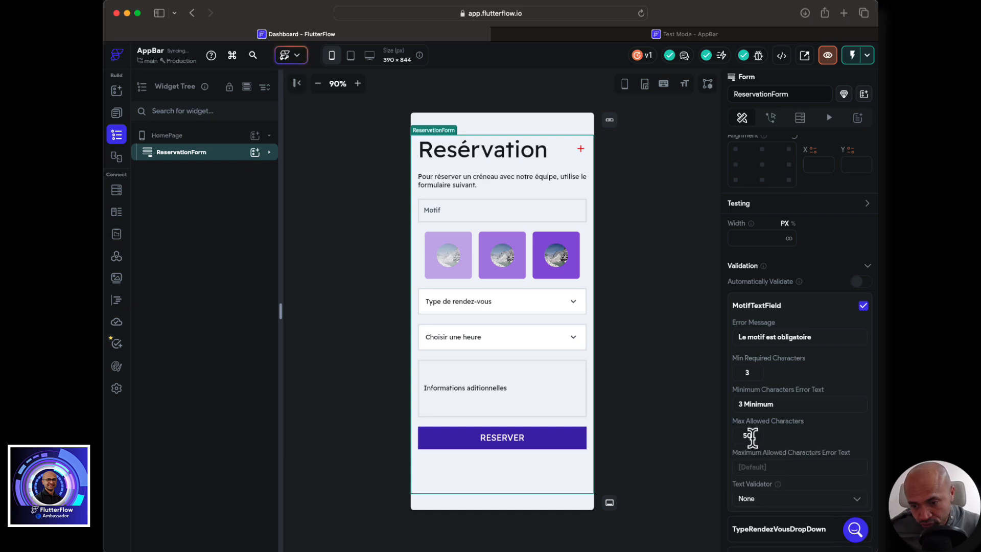
{"action": "left_click", "coordinate": [764, 466]}
{"action": "type", "text": "50"}
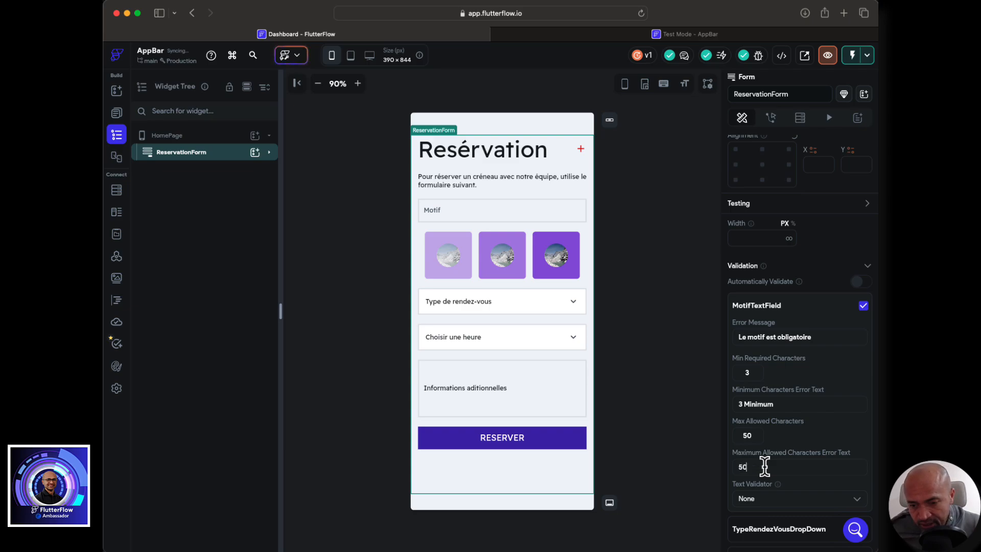
{"action": "type", "text": " Maximum"}
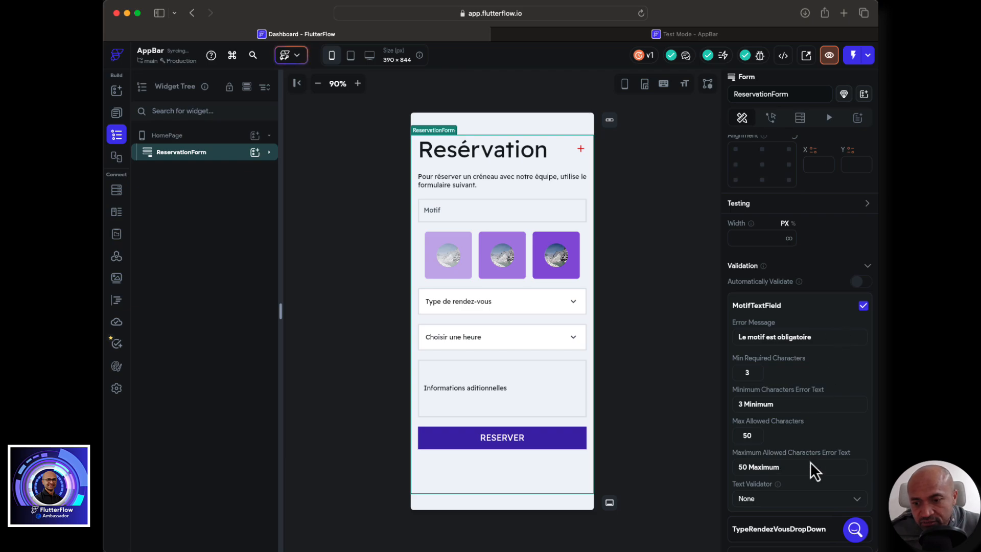
Review the text validator options available for MotifTextField without changing the selection
{"action": "scroll", "coordinate": [810, 461], "scroll_direction": "down", "scroll_amount": 2}
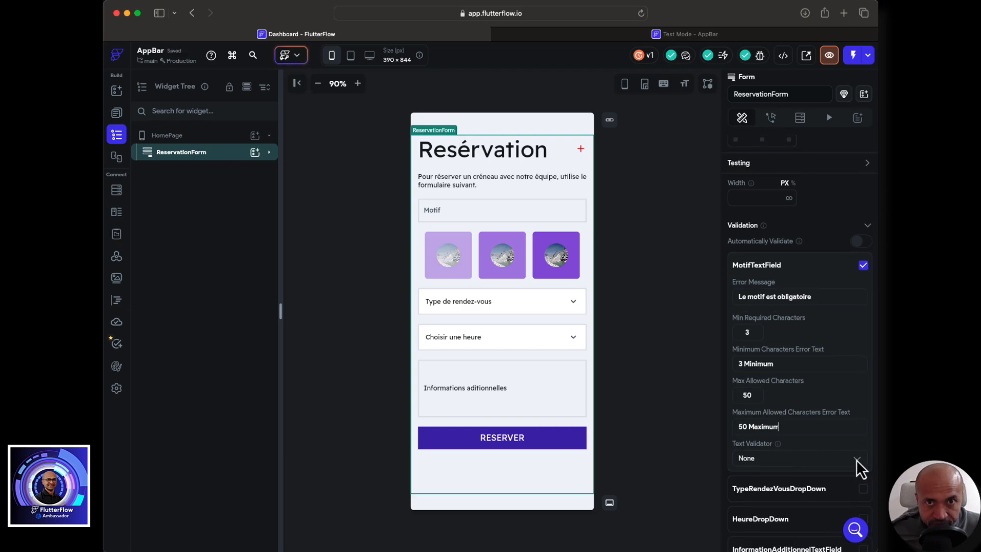
{"action": "left_click", "coordinate": [856, 459]}
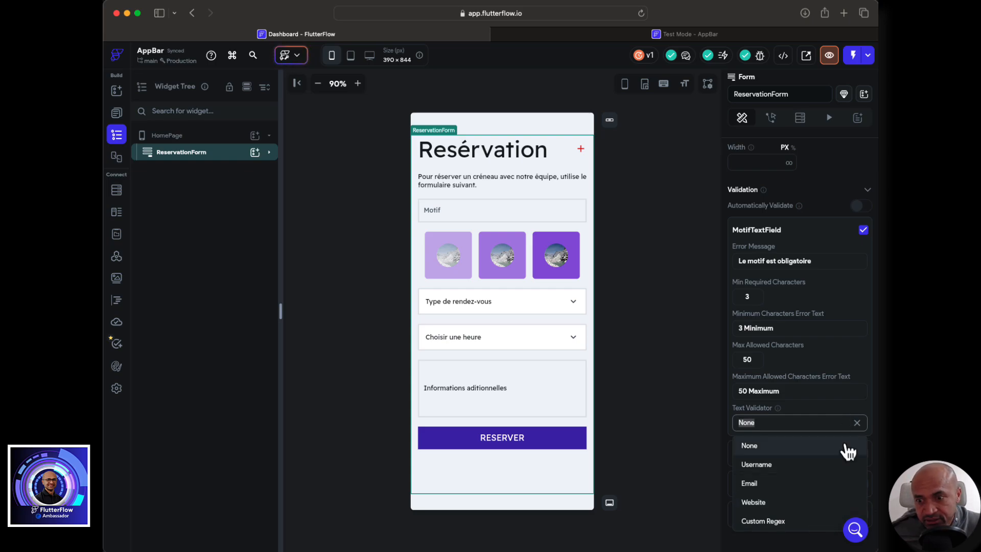
{"action": "left_click", "coordinate": [822, 359]}
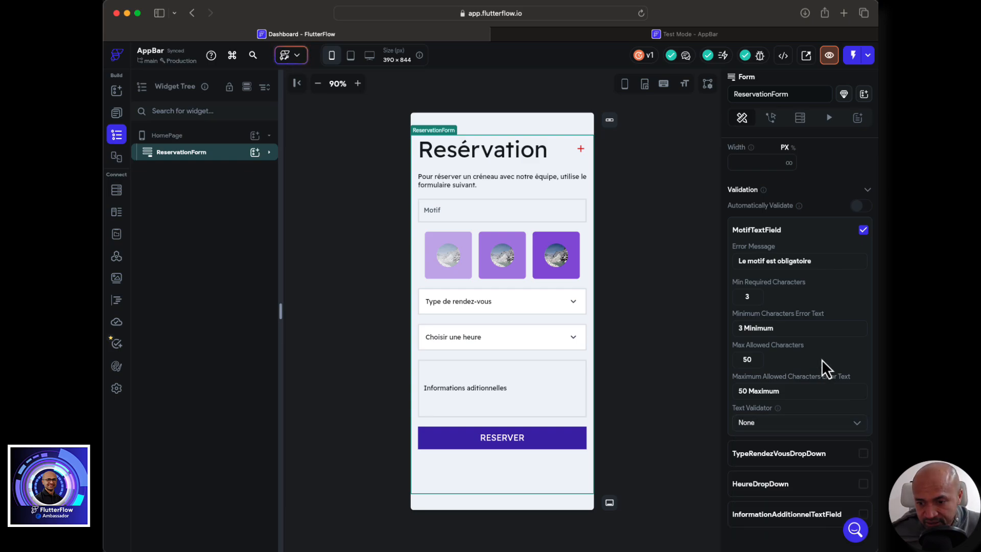
Turn on automatic validation for ReservationForm and save the project
{"action": "scroll", "coordinate": [821, 360], "scroll_direction": "down", "scroll_amount": 2}
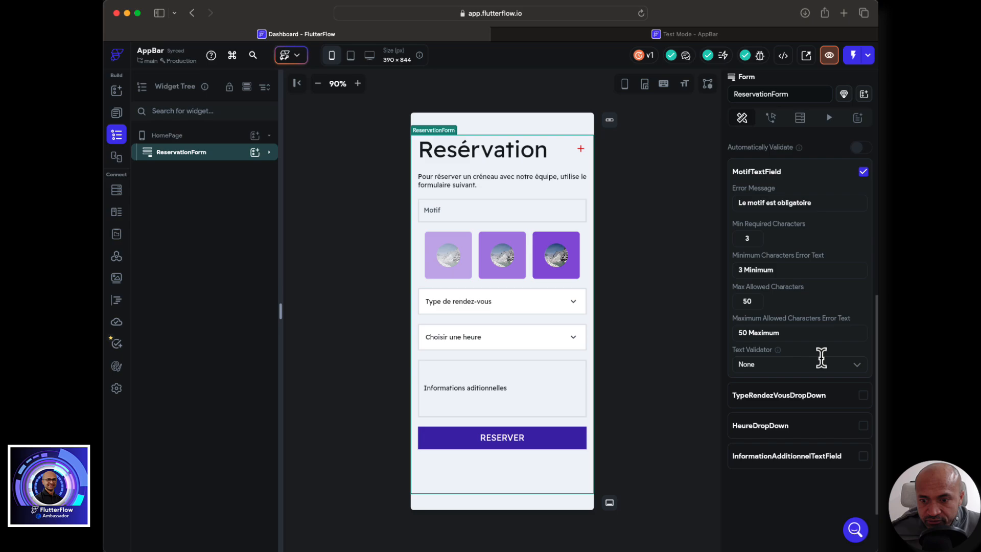
{"action": "scroll", "coordinate": [821, 359], "scroll_direction": "up", "scroll_amount": 3}
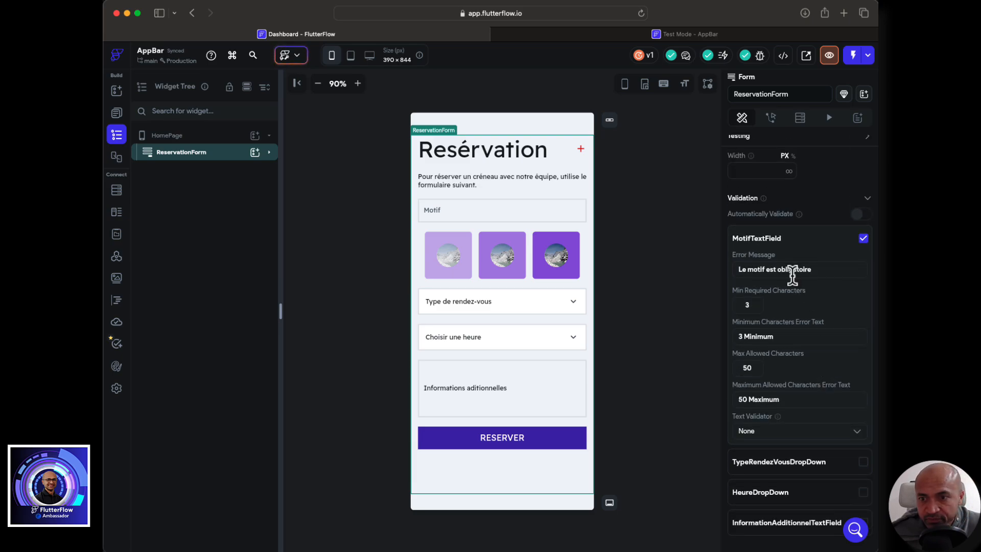
{"action": "scroll", "coordinate": [794, 278], "scroll_direction": "up", "scroll_amount": 1}
{"action": "key", "text": "super+s"}
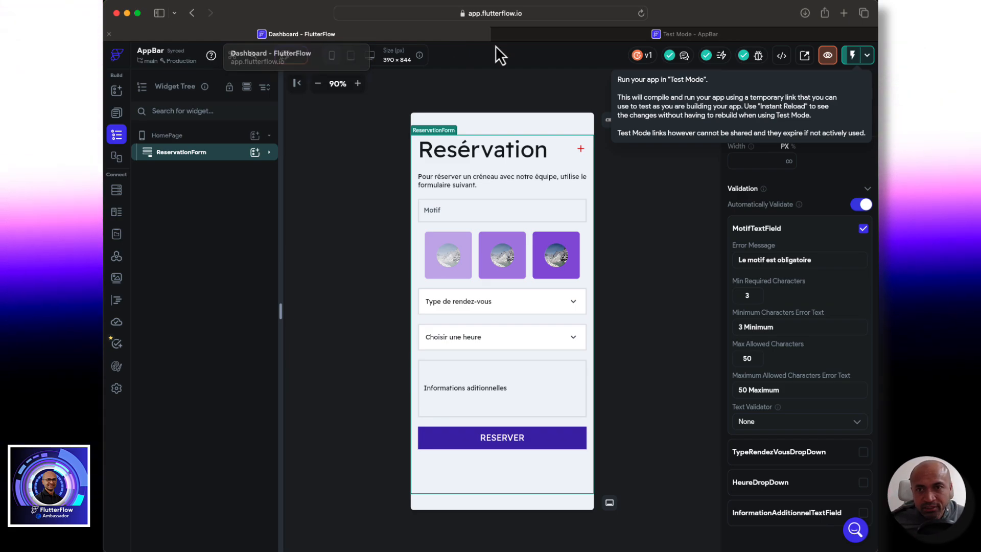
Check the Motif field's validation in the Test Mode preview and return to the page editor
{"action": "left_click", "coordinate": [569, 36]}
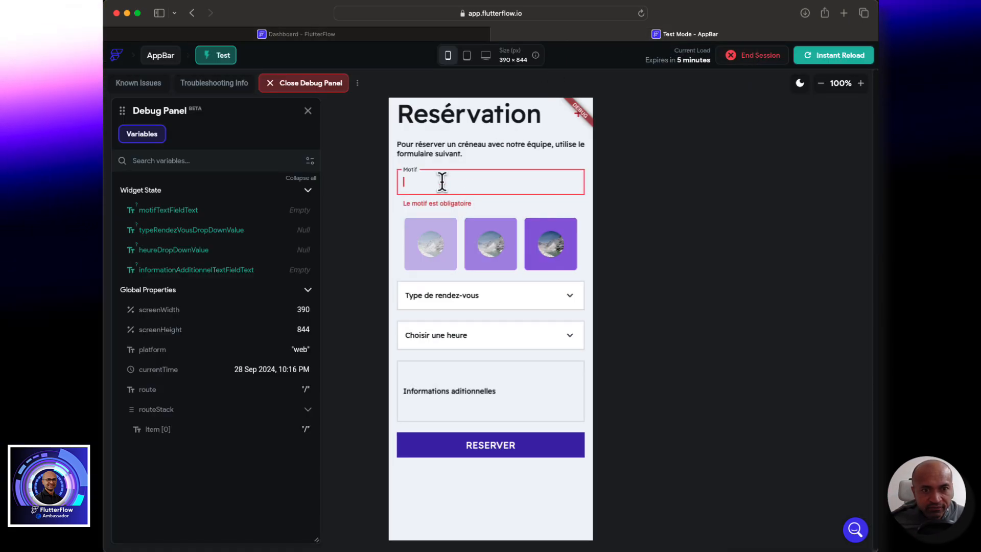
{"action": "left_click", "coordinate": [405, 39]}
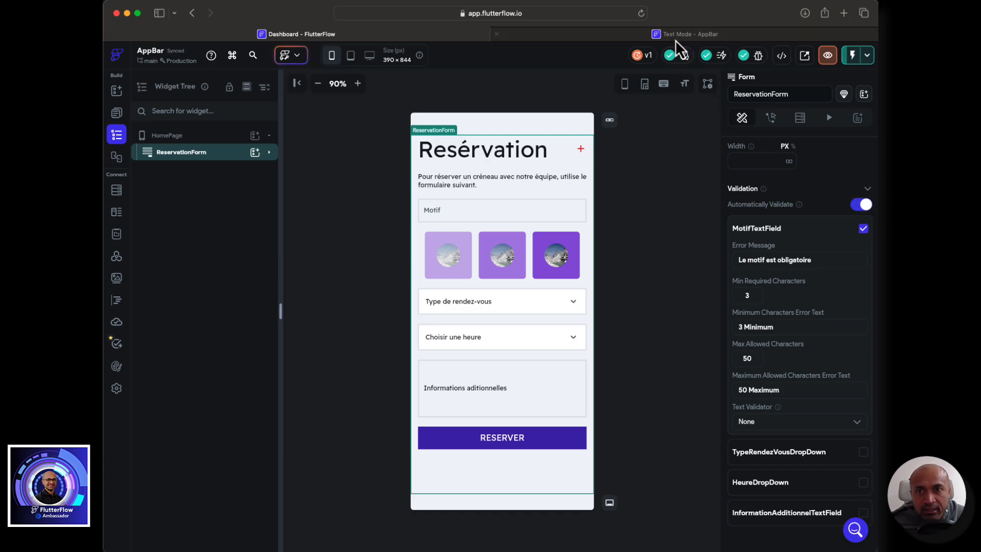
Test the Motif field's minimum length in the Test Mode preview by entering "e" and extending it to "eee"
{"action": "left_click", "coordinate": [675, 39]}
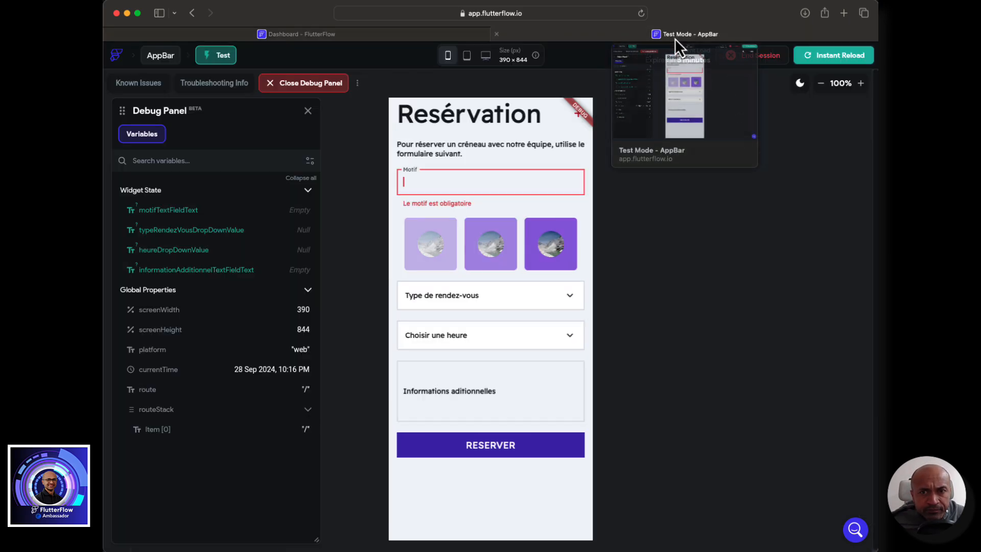
{"action": "left_click", "coordinate": [458, 192]}
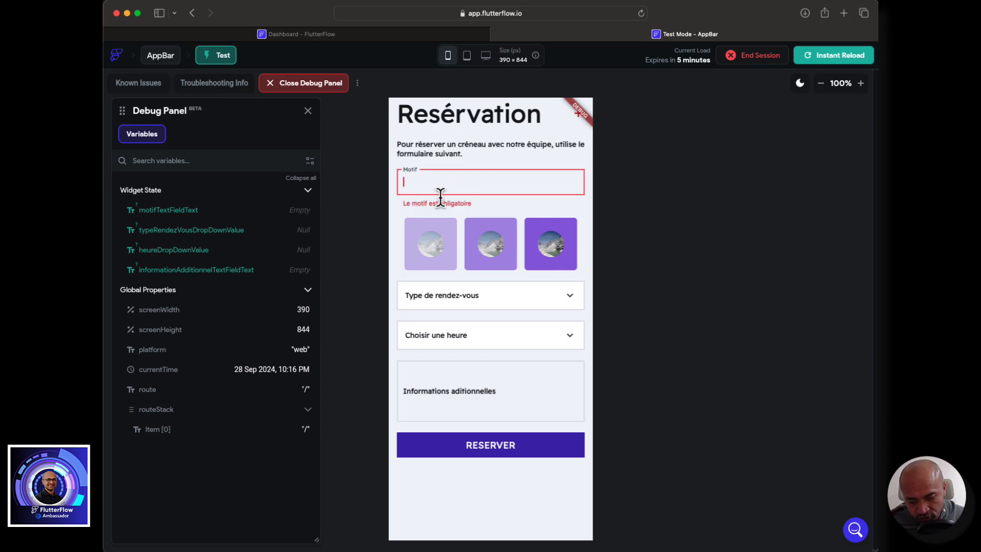
{"action": "type", "text": "e"}
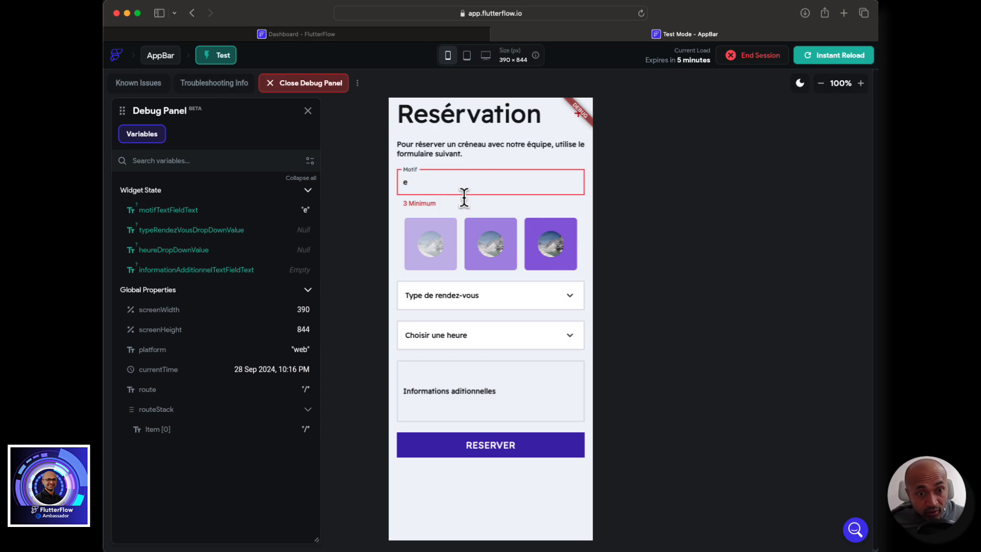
{"action": "type", "text": "ee"}
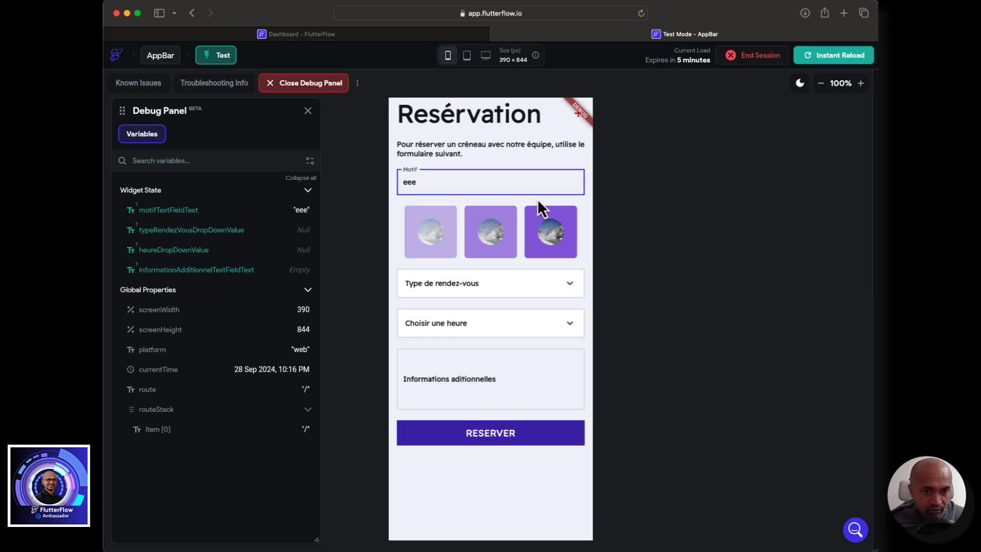
Test the Motif field's maximum length by extending the text to "eee ezrar zreae ezarzaerazrearreza" and appending a copy of it
{"action": "type", "text": "ezrar"}
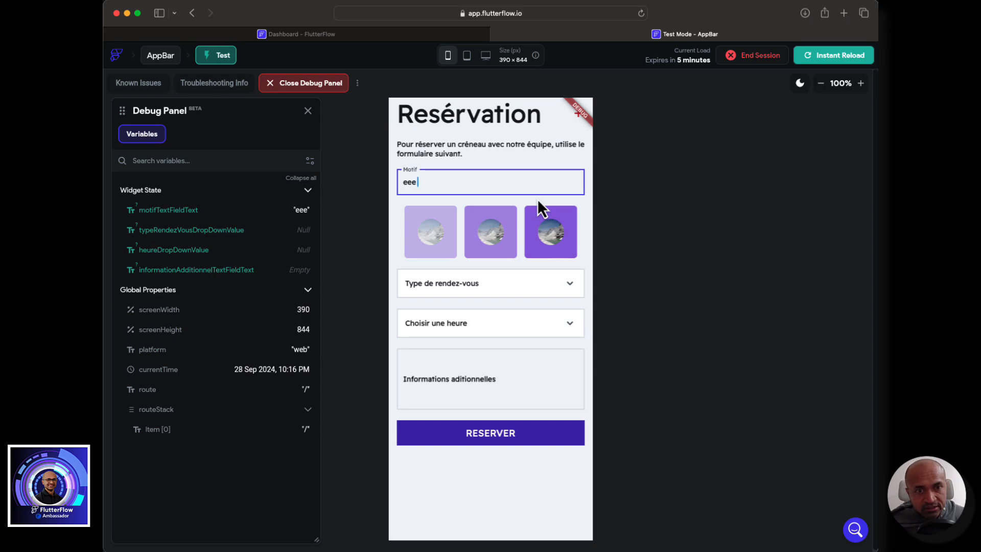
{"action": "type", "text": " zreae eza"}
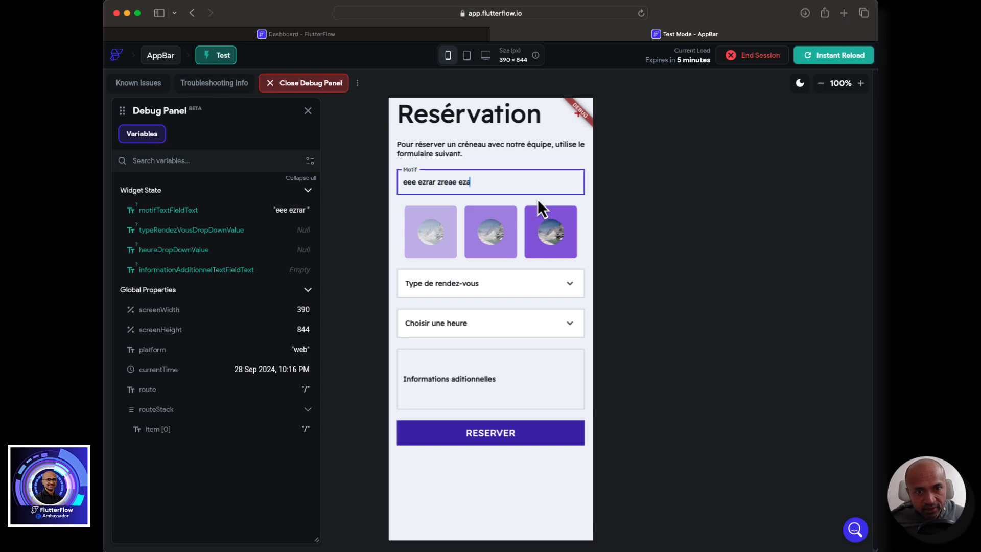
{"action": "type", "text": "rzaerazrearreza"}
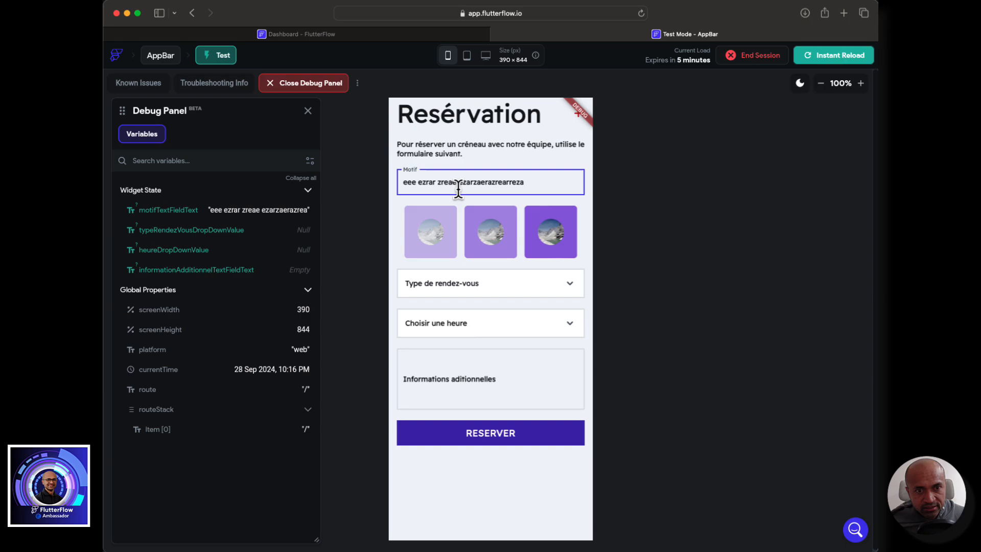
{"action": "key", "text": "super+a"}
{"action": "key", "text": "super+c"}
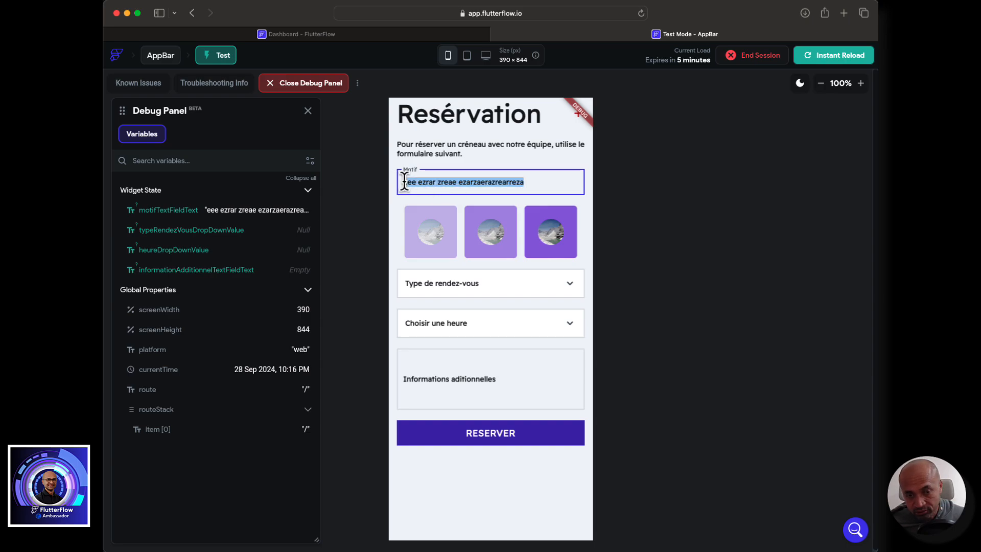
{"action": "key", "text": "Right"}
{"action": "key", "text": "super+v"}
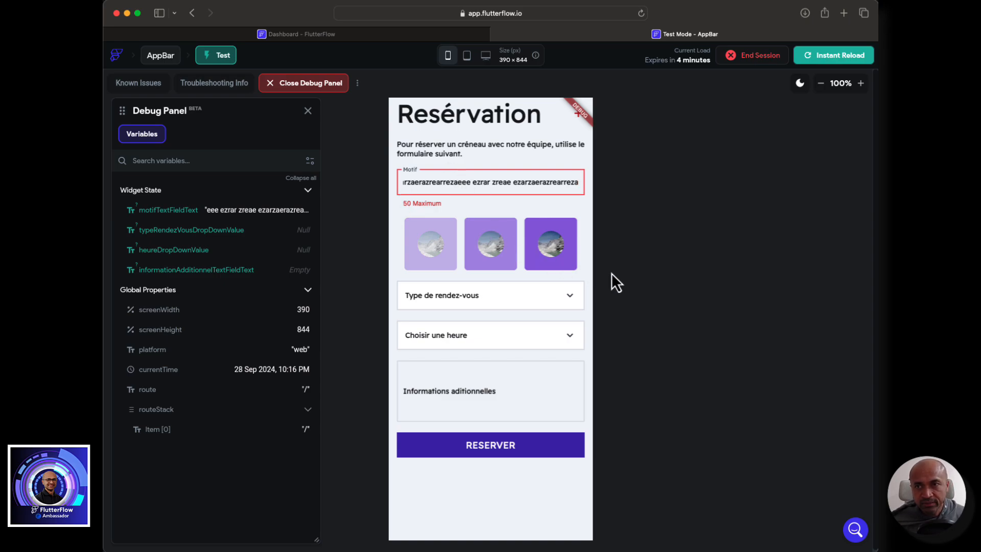
Return to the page editor and turn off automatic validation for ReservationForm
{"action": "key", "text": "ctrl+Tab"}
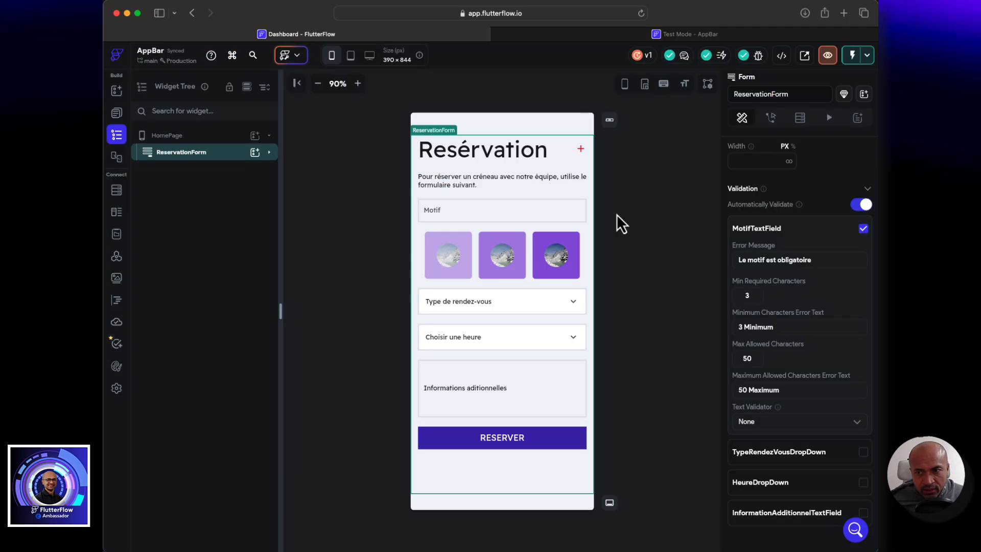
{"action": "left_click", "coordinate": [863, 204]}
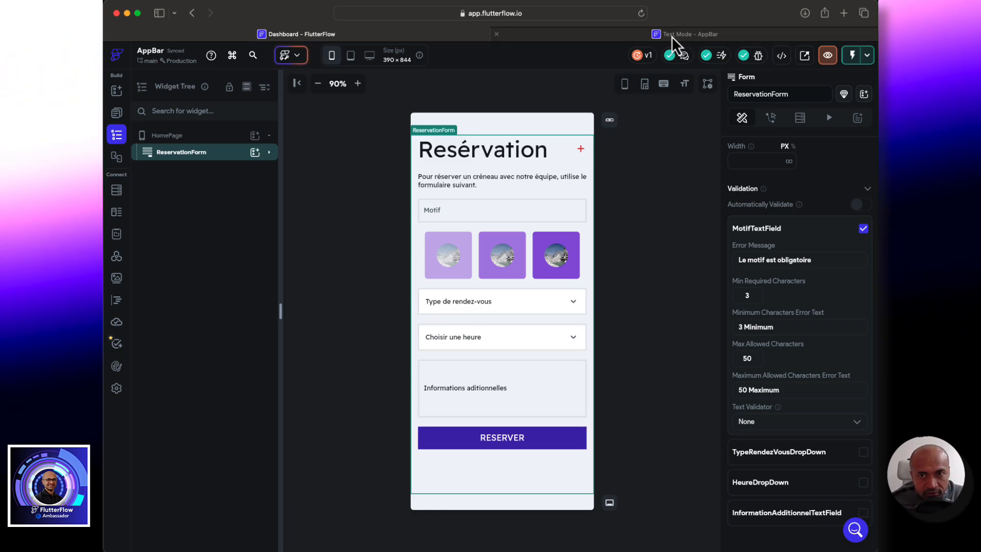
{"action": "mouse_move", "coordinate": [667, 37]}
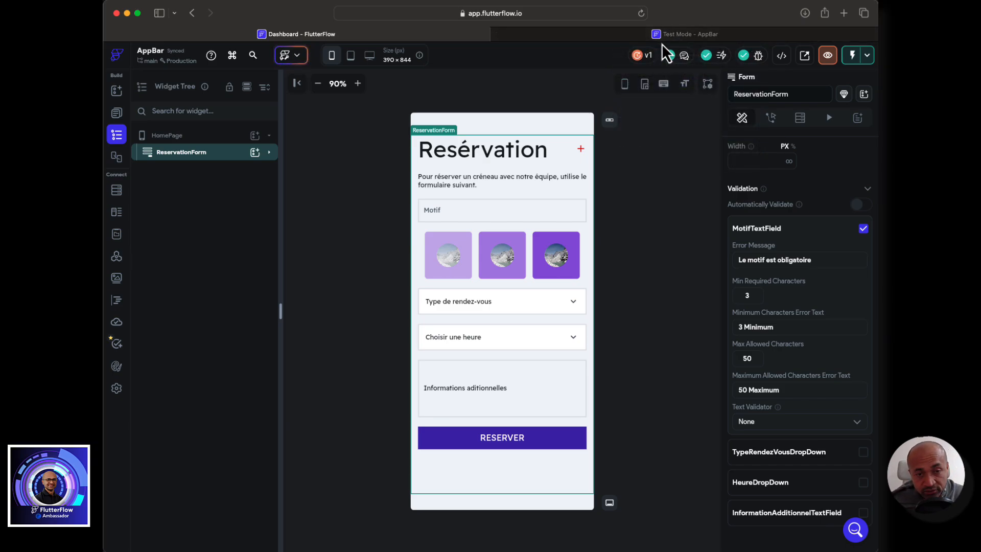
Add an On Tap Validate Form action targeting ReservationForm to the RESERVER button container
{"action": "left_click", "coordinate": [528, 443]}
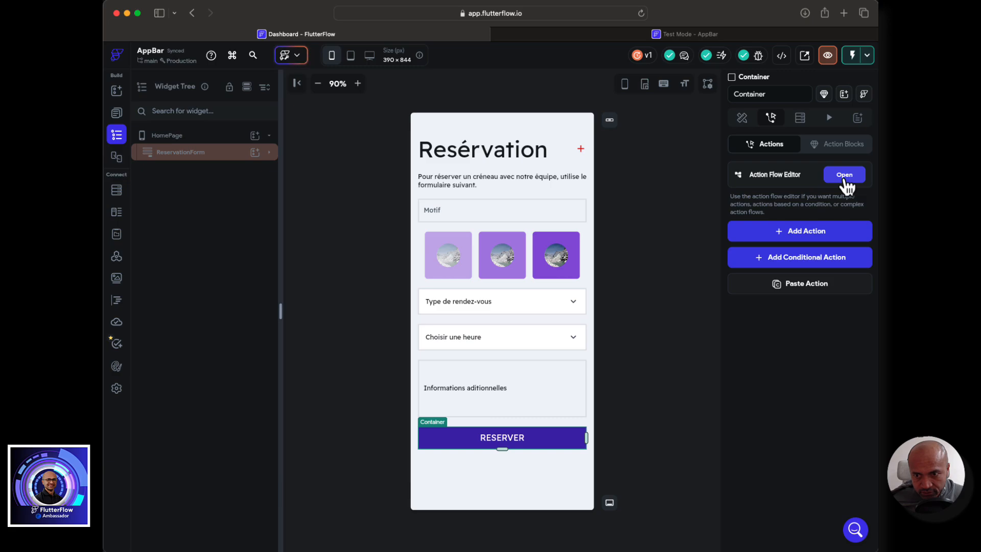
{"action": "left_click", "coordinate": [818, 233]}
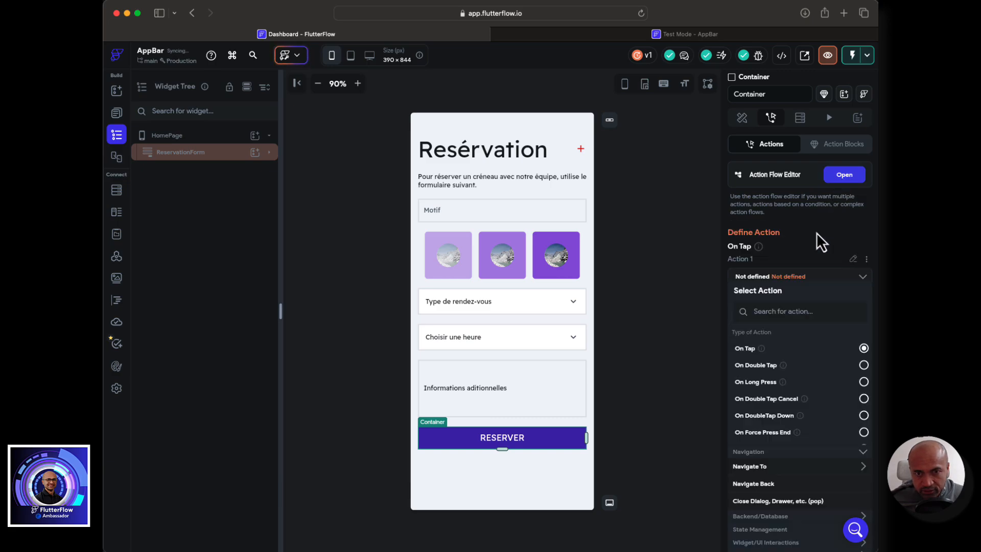
{"action": "left_click", "coordinate": [843, 175]}
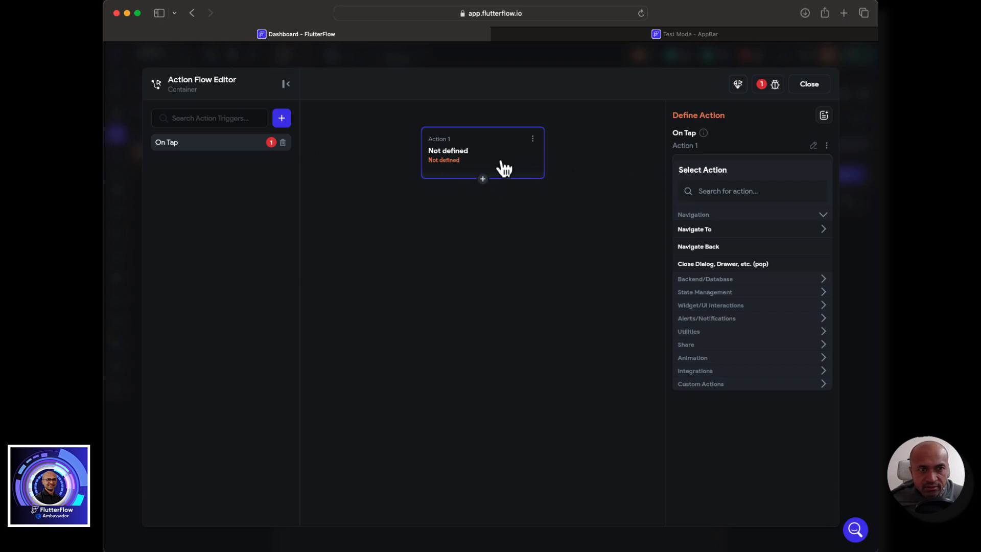
{"action": "left_click", "coordinate": [720, 191]}
{"action": "type", "text": "form v"}
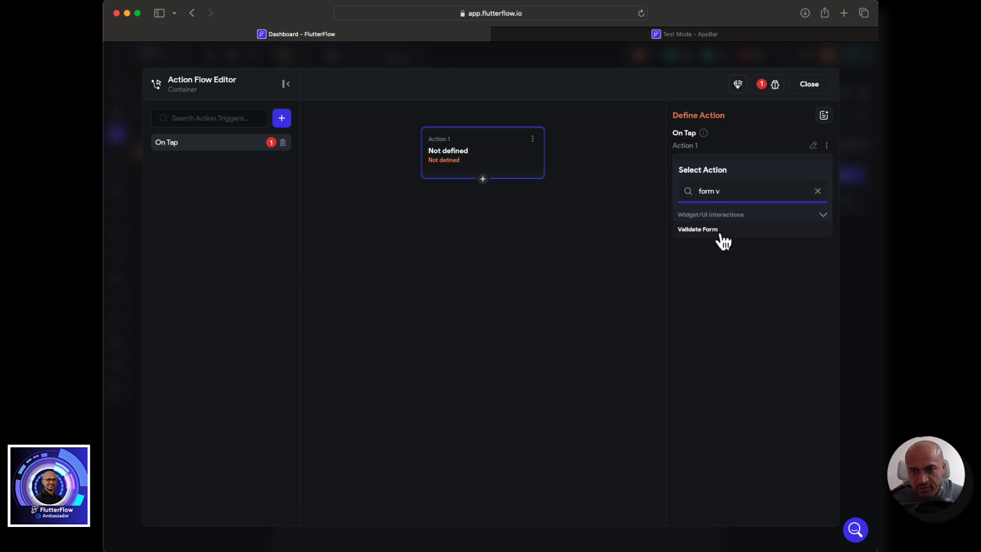
{"action": "left_click", "coordinate": [719, 233]}
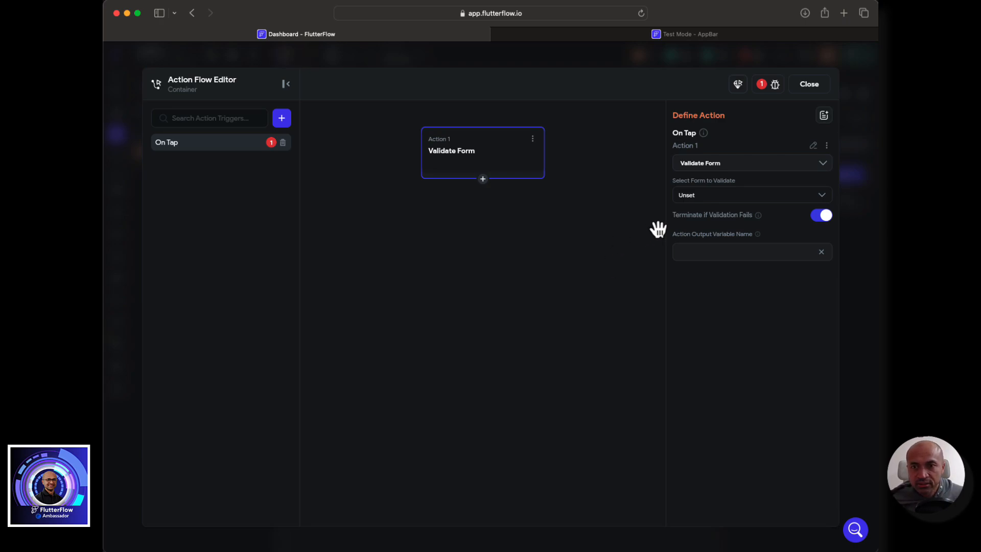
{"action": "left_click", "coordinate": [819, 196]}
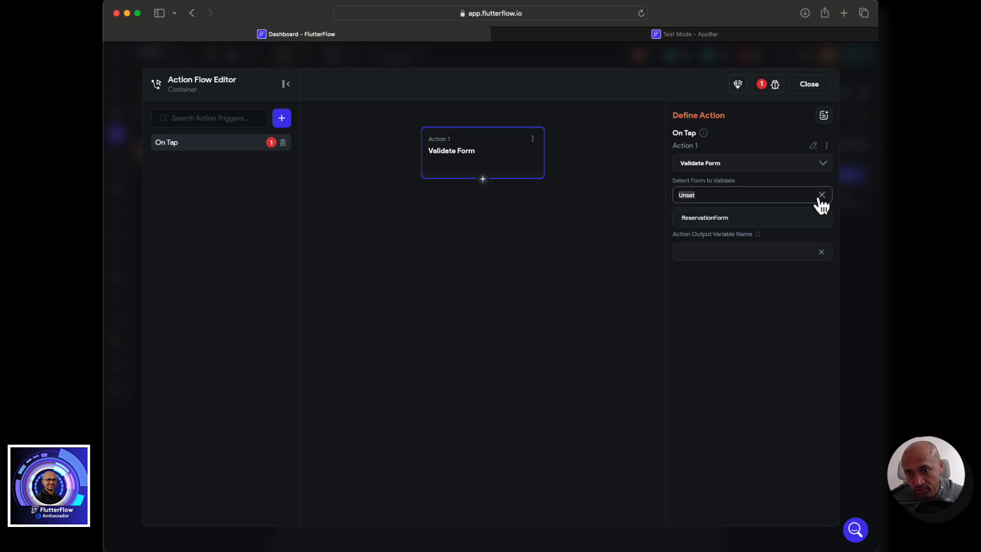
{"action": "left_click", "coordinate": [791, 225]}
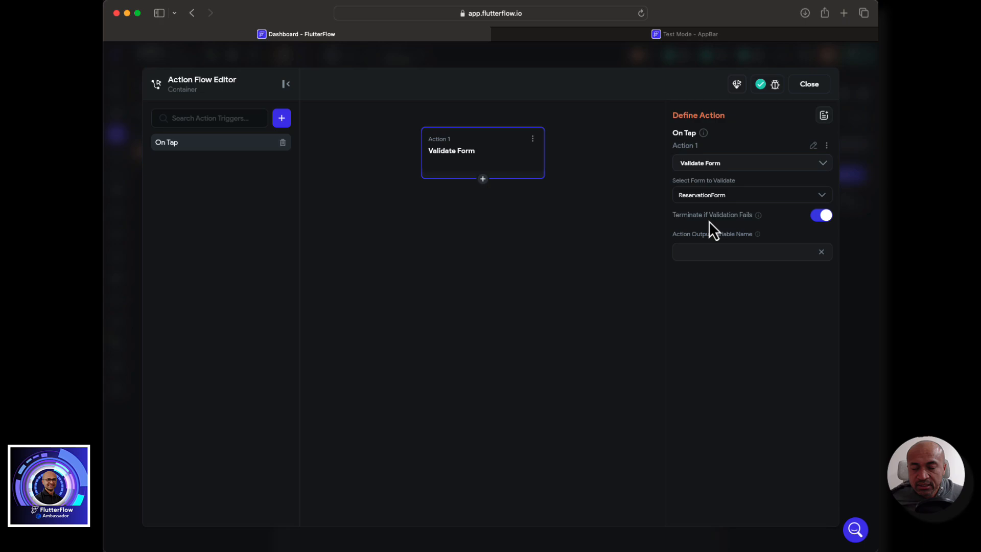
Add a Show Snack Bar action with the message "COUCOU" after Validate Form and close the Action Flow Editor
{"action": "left_click", "coordinate": [483, 179]}
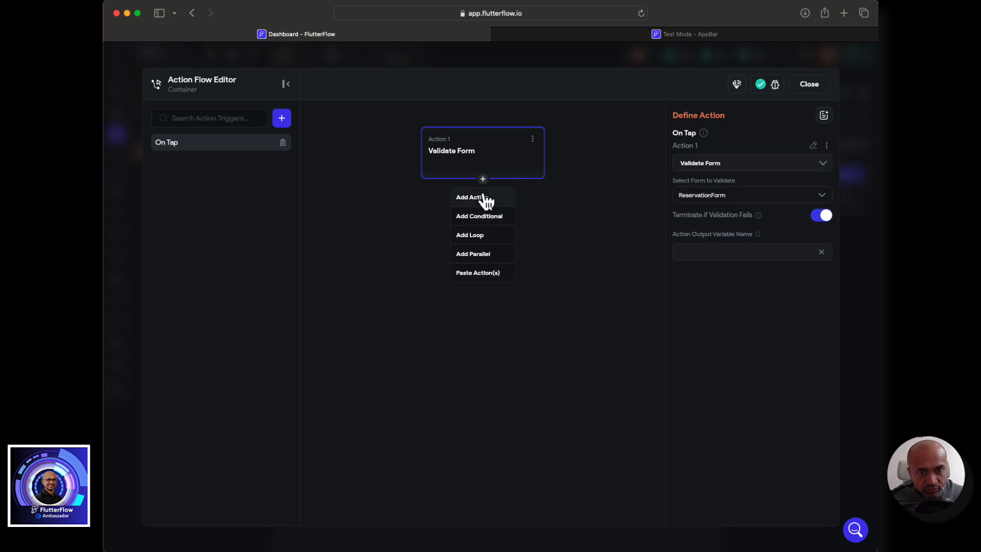
{"action": "left_click", "coordinate": [484, 199]}
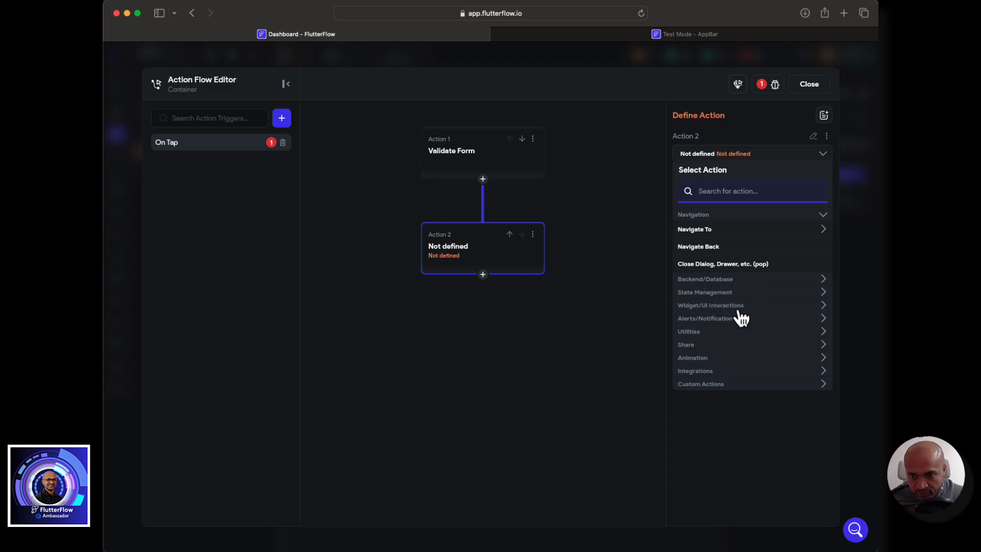
{"action": "type", "text": "sr"}
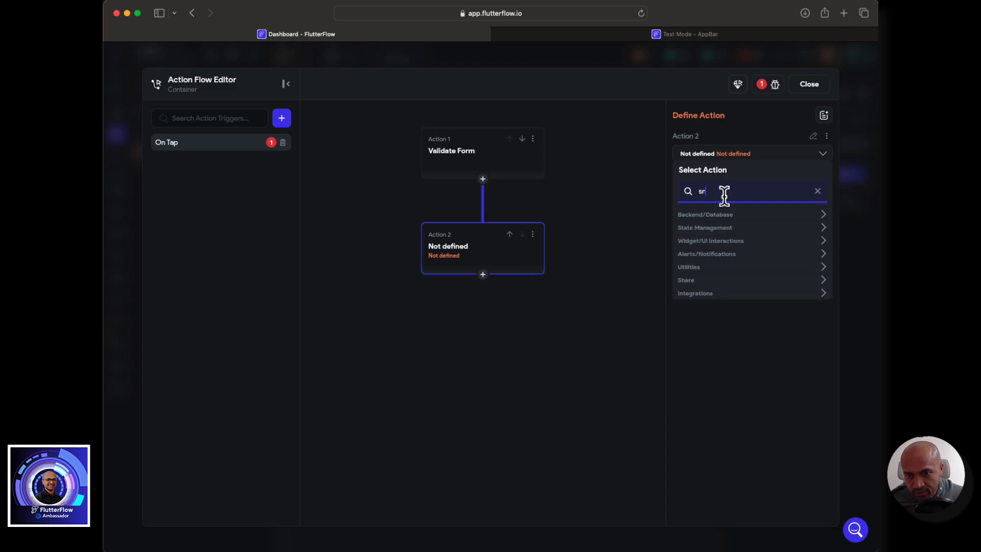
{"action": "type", "text": "ac"}
{"action": "left_click", "coordinate": [724, 229]}
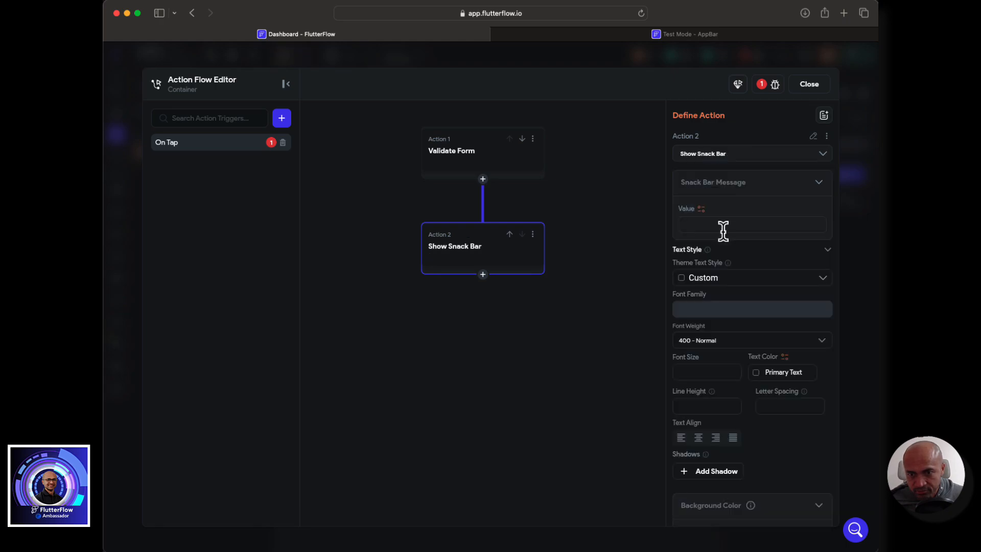
{"action": "type", "text": "couco"}
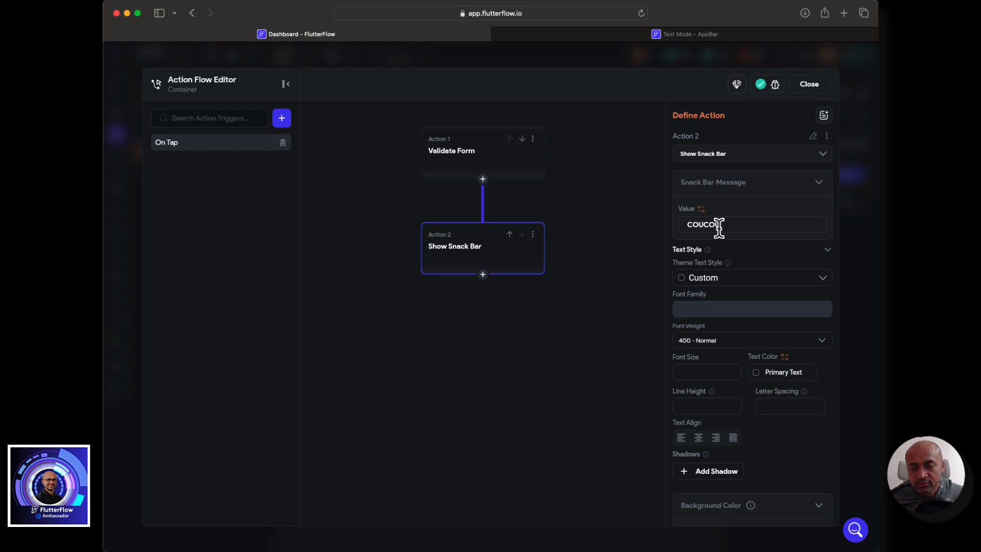
{"action": "type", "text": "u"}
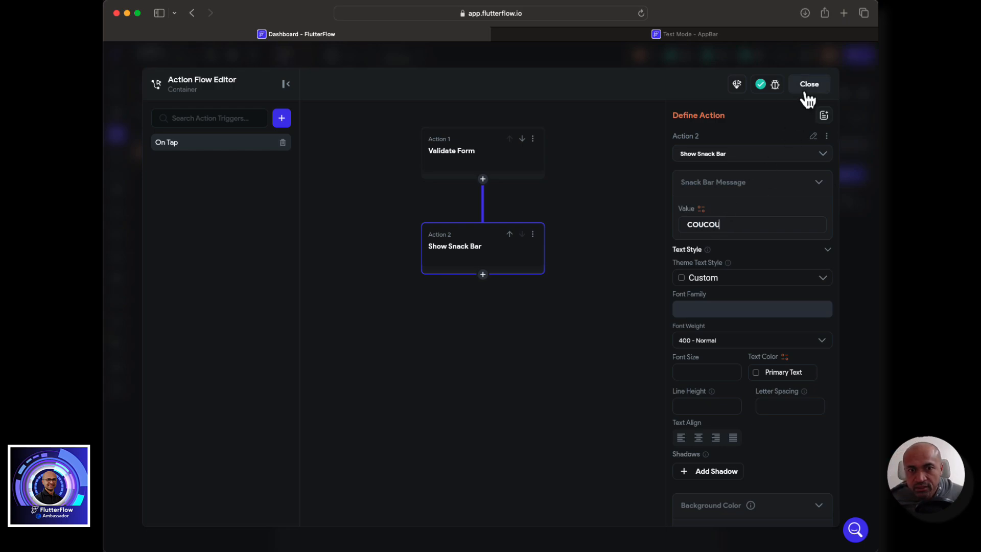
{"action": "left_click", "coordinate": [807, 87]}
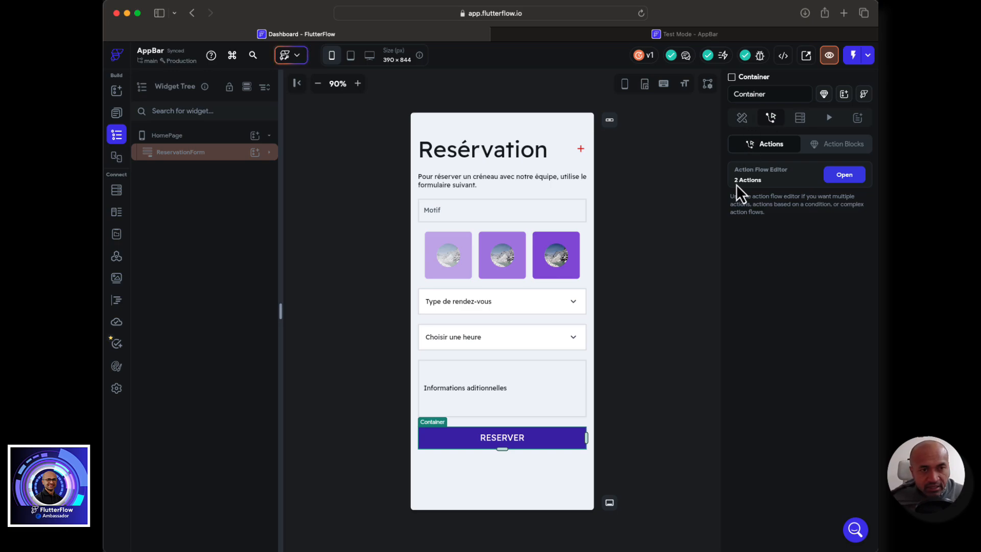
Test the RESERVER button in the Test Mode preview with an empty Motif field and with "qs" entered
{"action": "left_click", "coordinate": [435, 181]}
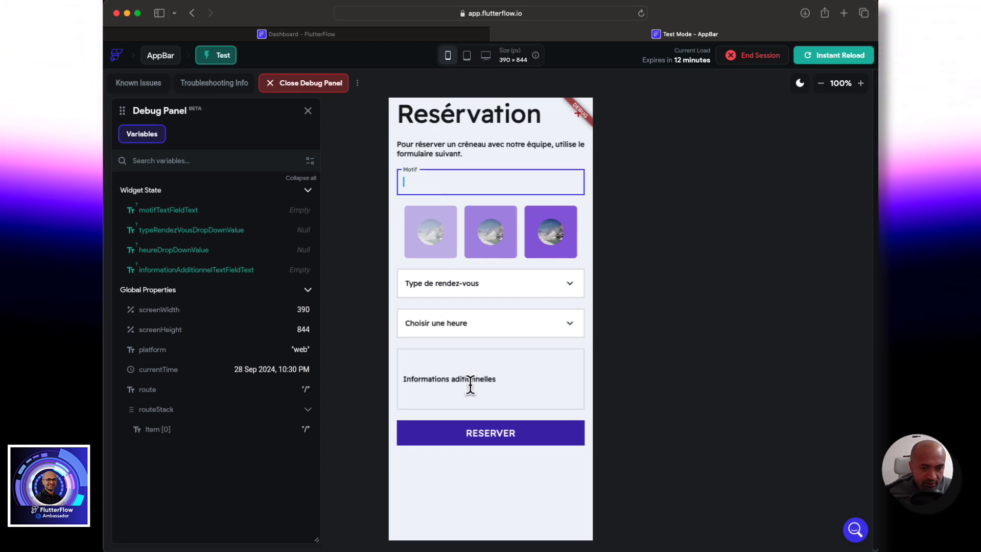
{"action": "left_click", "coordinate": [480, 439]}
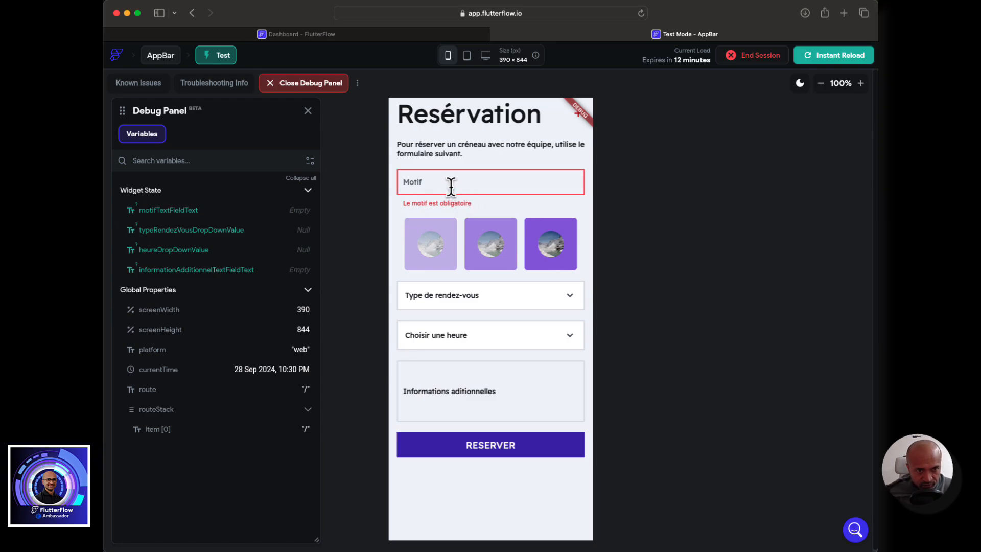
{"action": "left_click", "coordinate": [451, 187]}
{"action": "type", "text": "q"}
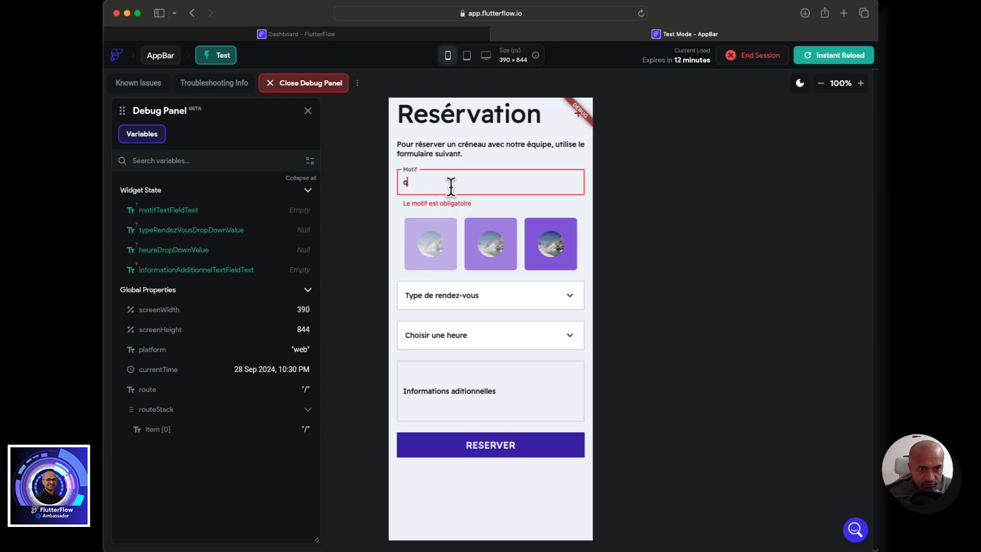
{"action": "type", "text": "s"}
{"action": "left_click", "coordinate": [480, 454]}
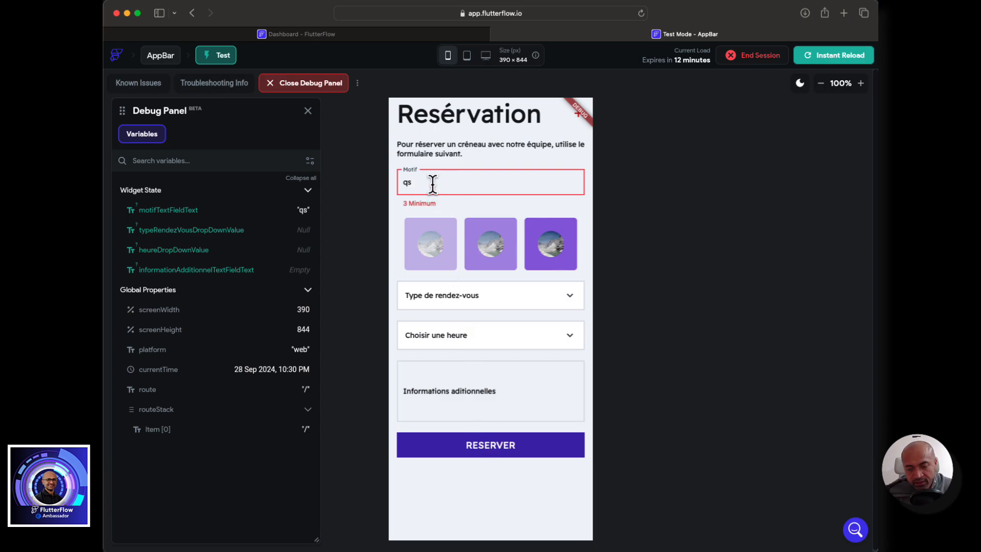
Clear the Motif field and submit the form again, then submit it with "fdsqfdq" as the Motif
{"action": "key", "text": "BackSpace"}
{"action": "key", "text": "BackSpace"}
{"action": "left_click", "coordinate": [493, 444]}
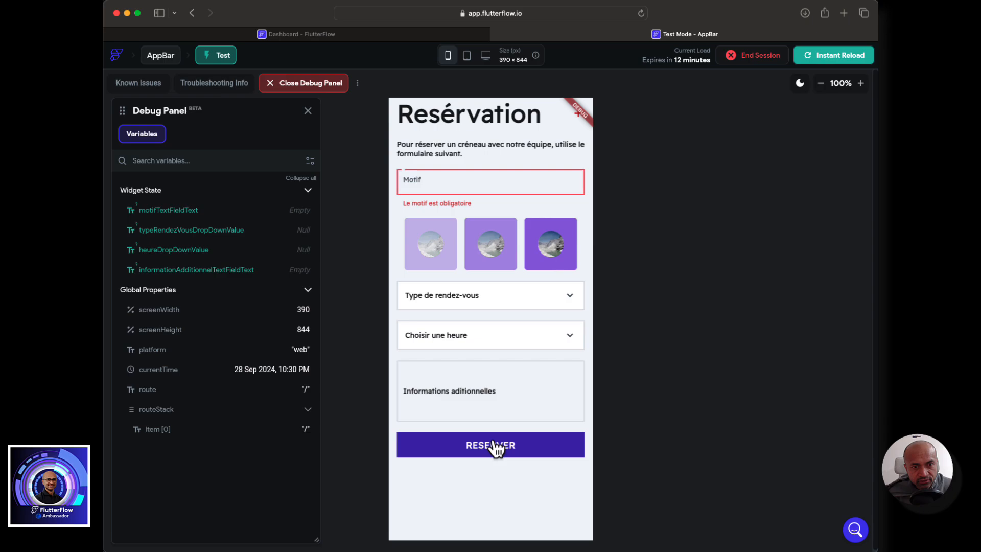
{"action": "left_click", "coordinate": [444, 192]}
{"action": "type", "text": "fdsqfdq"}
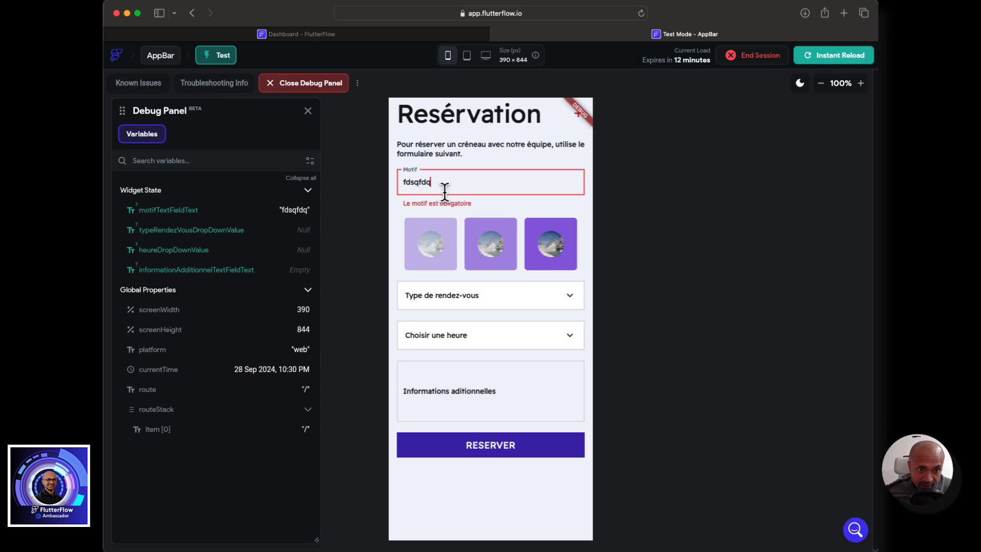
{"action": "left_click", "coordinate": [498, 451]}
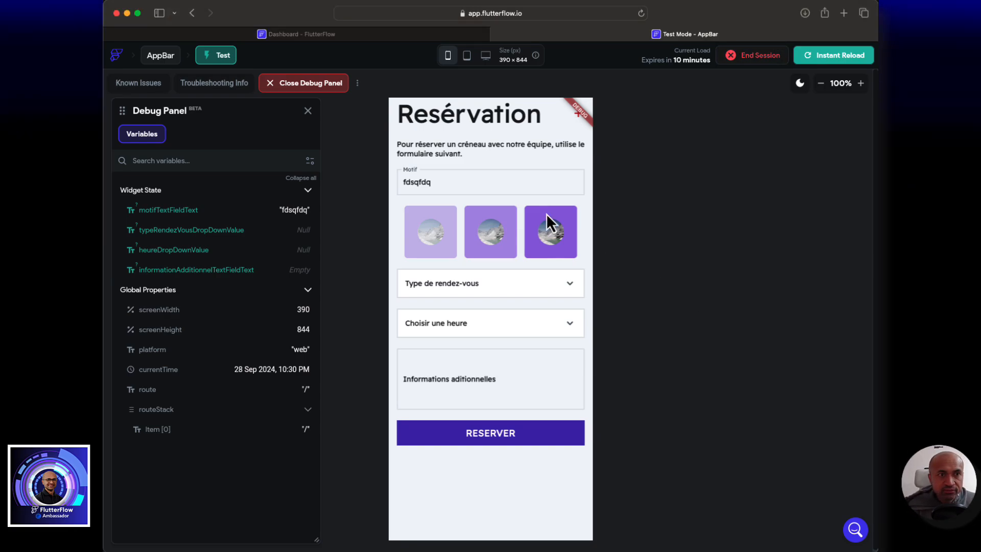
Switch to the FlutterFlow dashboard and examine the ReservationForm's validation settings for MotifTextField and the other form fields
{"action": "left_click", "coordinate": [378, 40]}
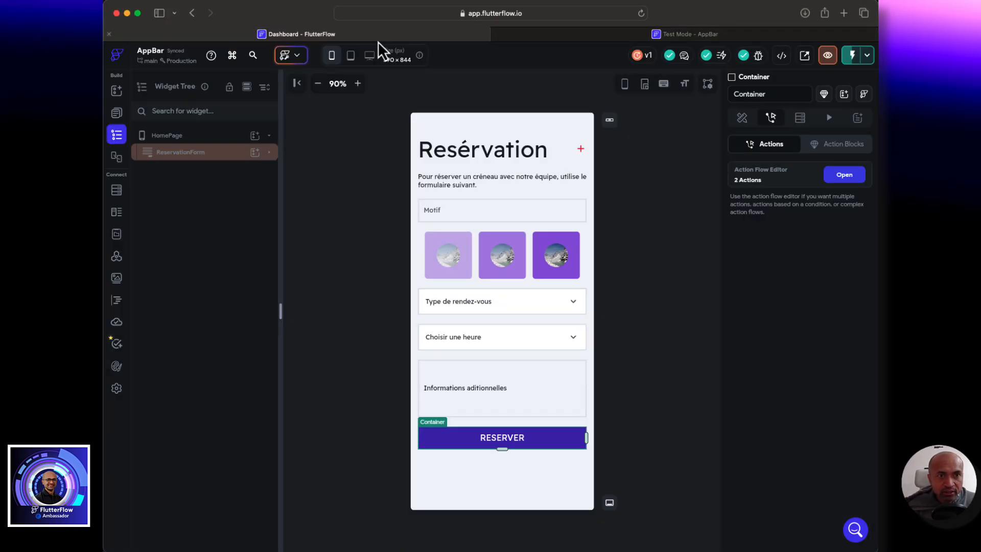
{"action": "left_click", "coordinate": [529, 214]}
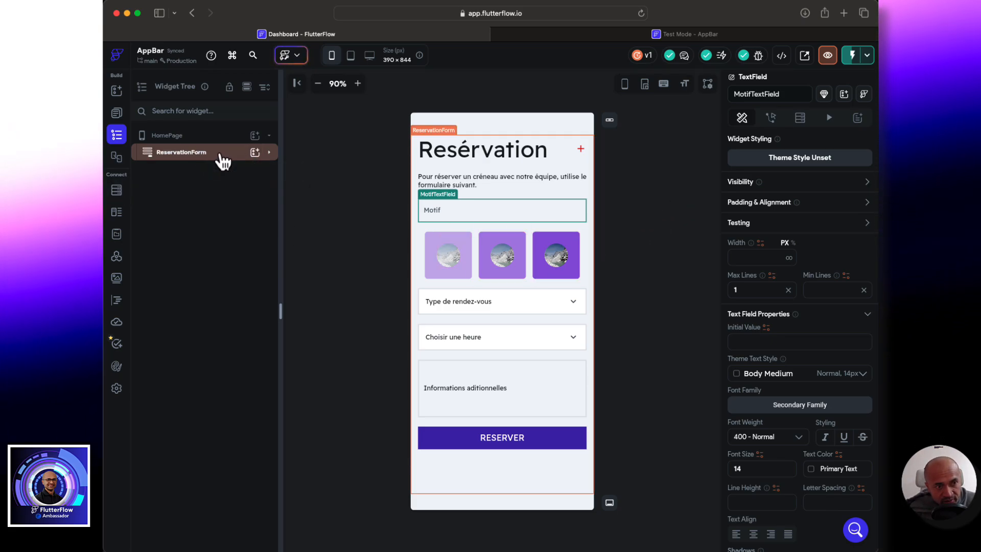
{"action": "left_click", "coordinate": [267, 153]}
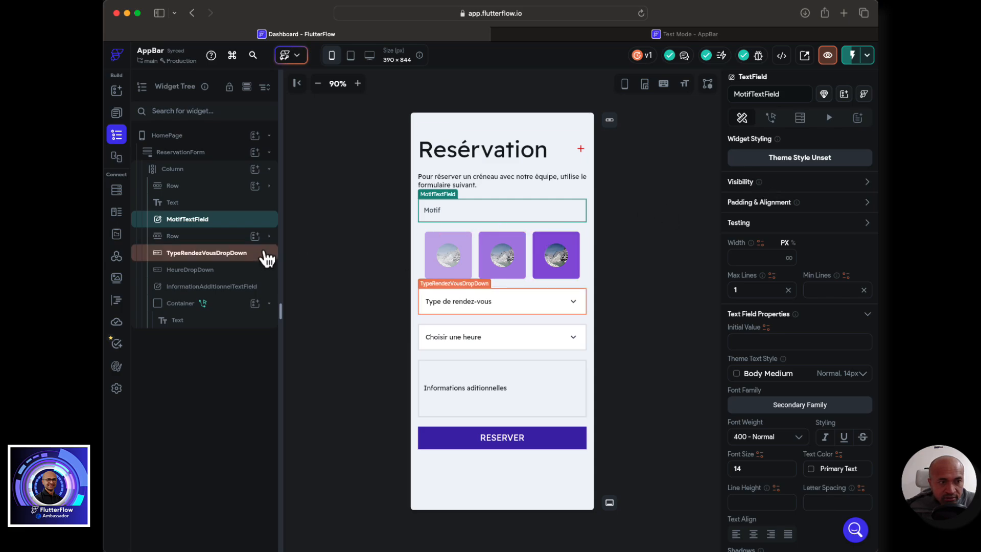
{"action": "left_click", "coordinate": [215, 152]}
{"action": "scroll", "coordinate": [858, 352], "scroll_direction": "down", "scroll_amount": 3}
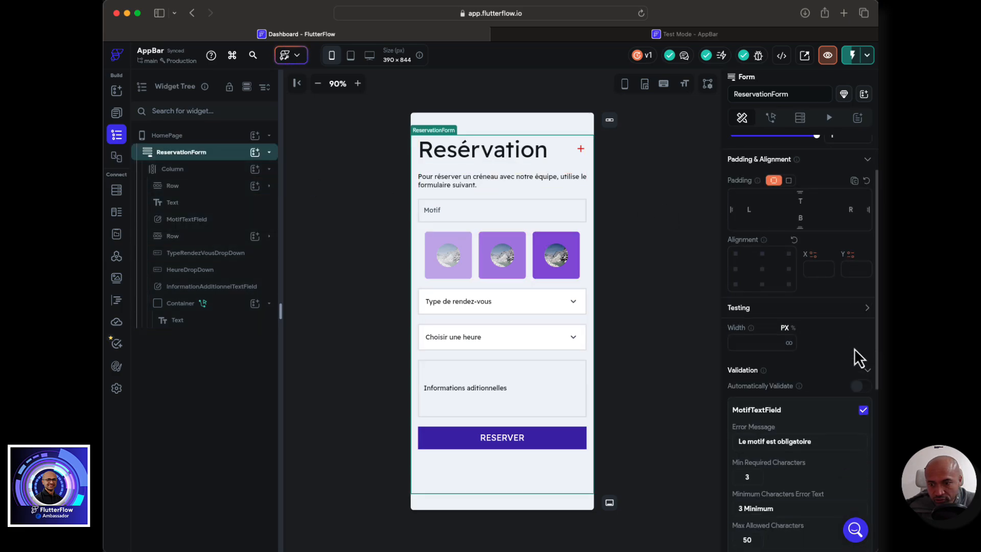
{"action": "scroll", "coordinate": [854, 349], "scroll_direction": "down", "scroll_amount": 1}
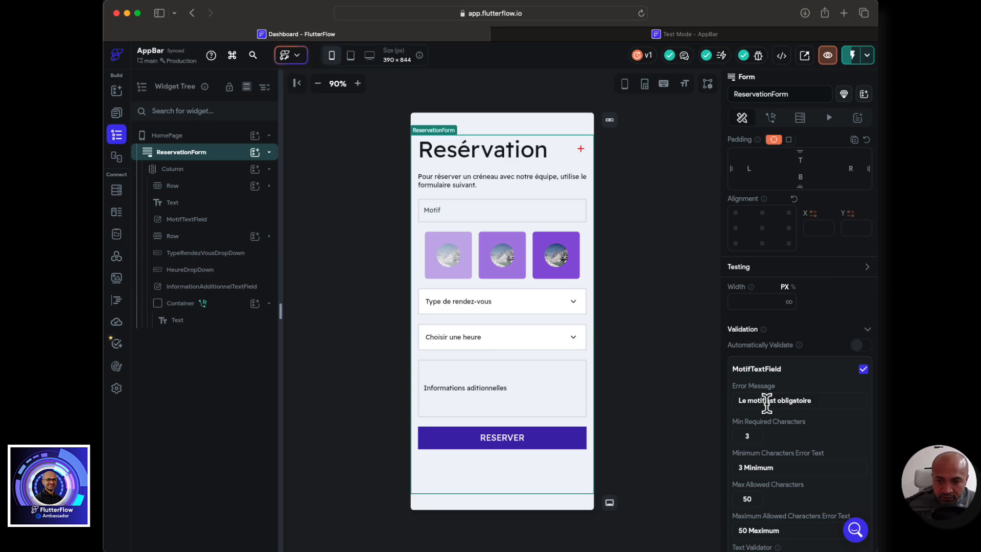
{"action": "scroll", "coordinate": [766, 403], "scroll_direction": "down", "scroll_amount": 1}
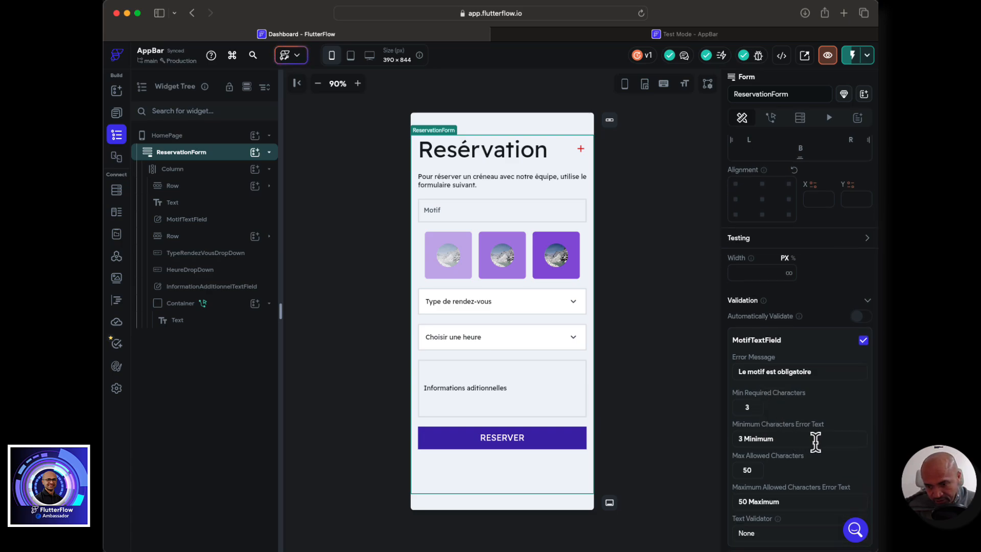
{"action": "scroll", "coordinate": [776, 439], "scroll_direction": "down", "scroll_amount": 4}
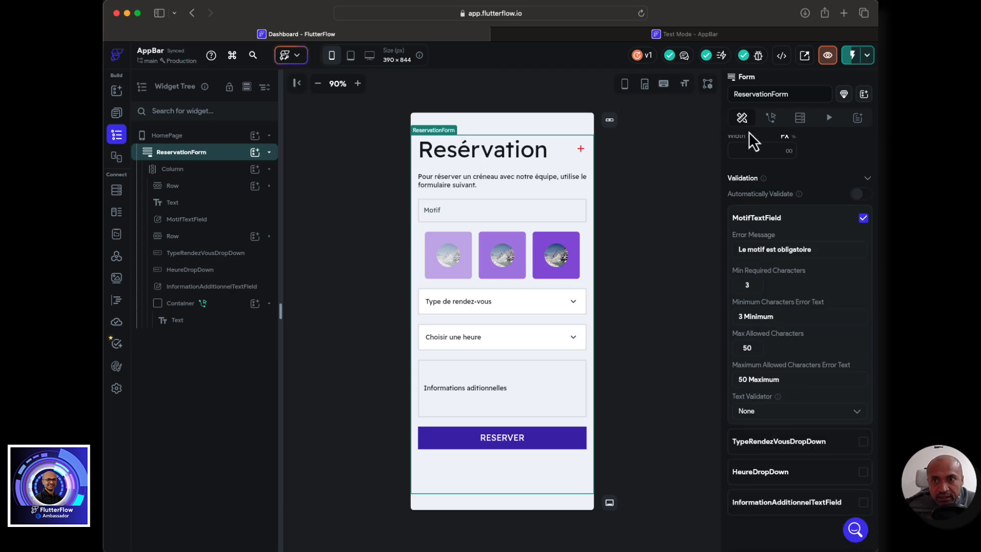
Add an On Submit trigger with a Validate Form action to the Motif text field
{"action": "left_click", "coordinate": [503, 210]}
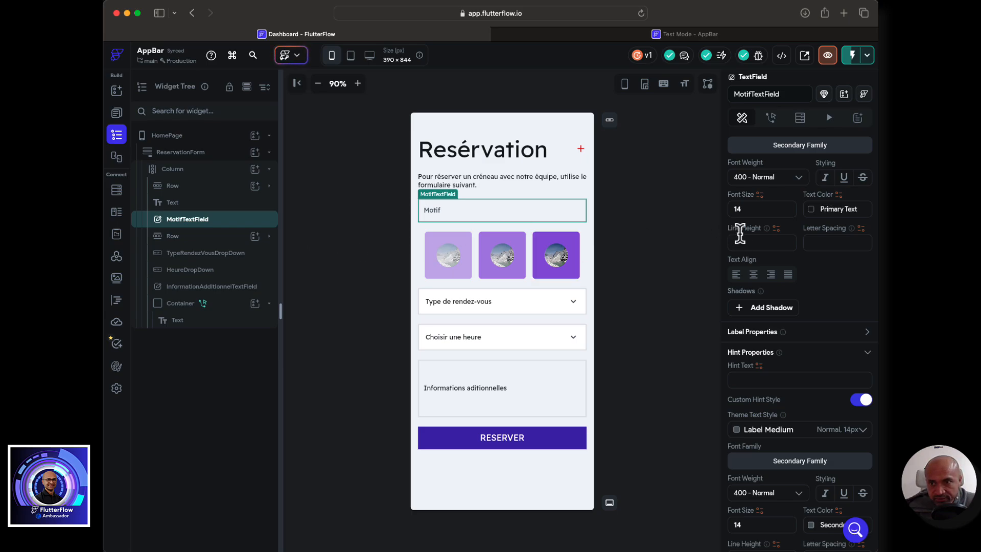
{"action": "left_click", "coordinate": [770, 118]}
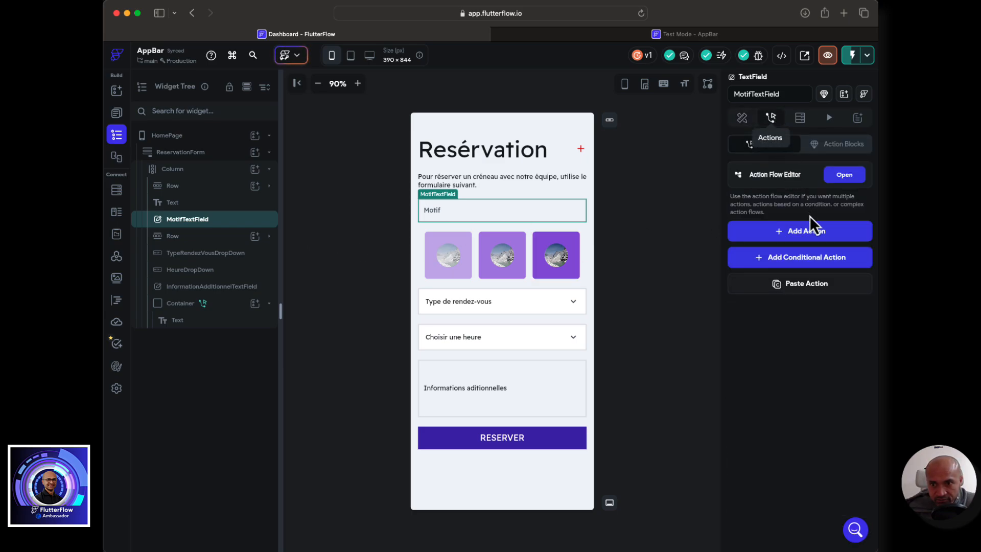
{"action": "left_click", "coordinate": [840, 176]}
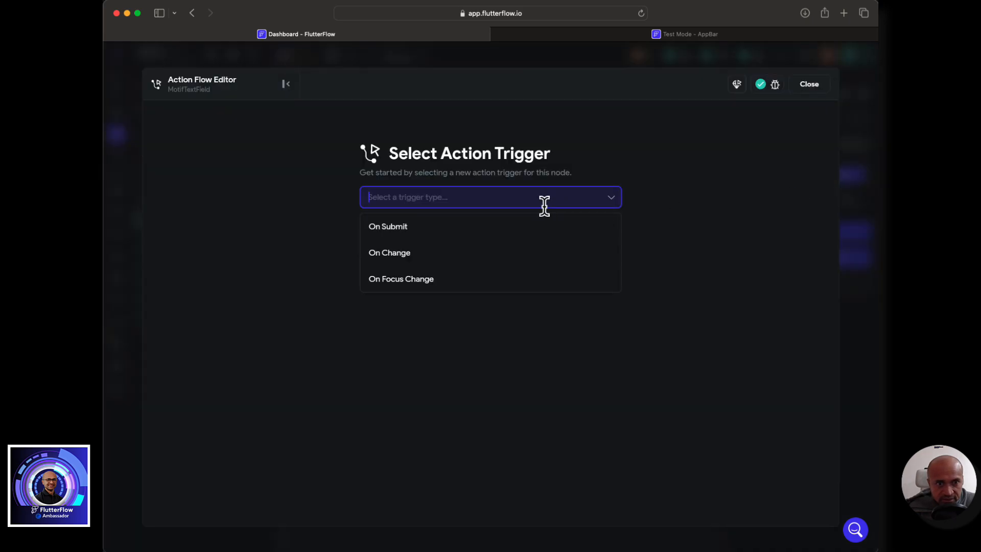
{"action": "left_click", "coordinate": [434, 232]}
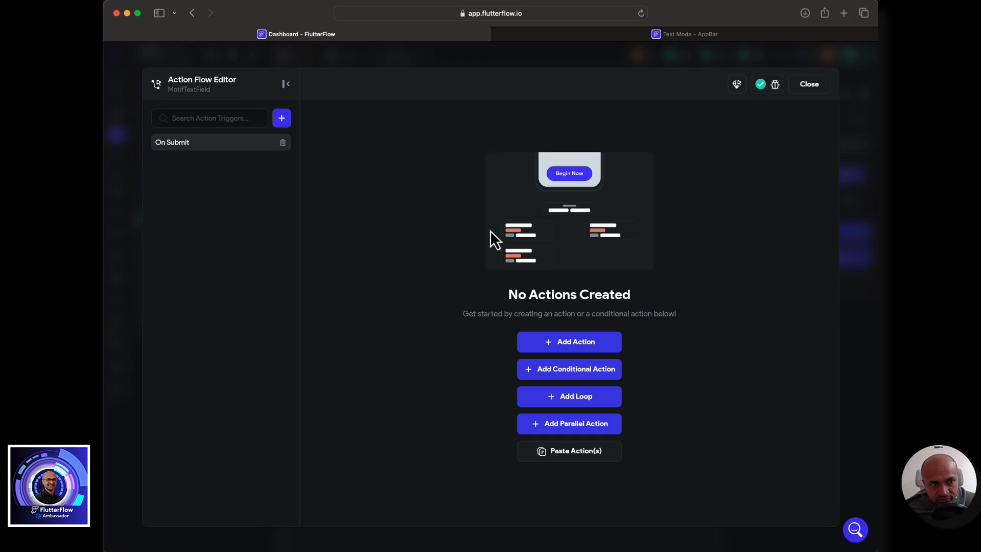
{"action": "left_click", "coordinate": [565, 352]}
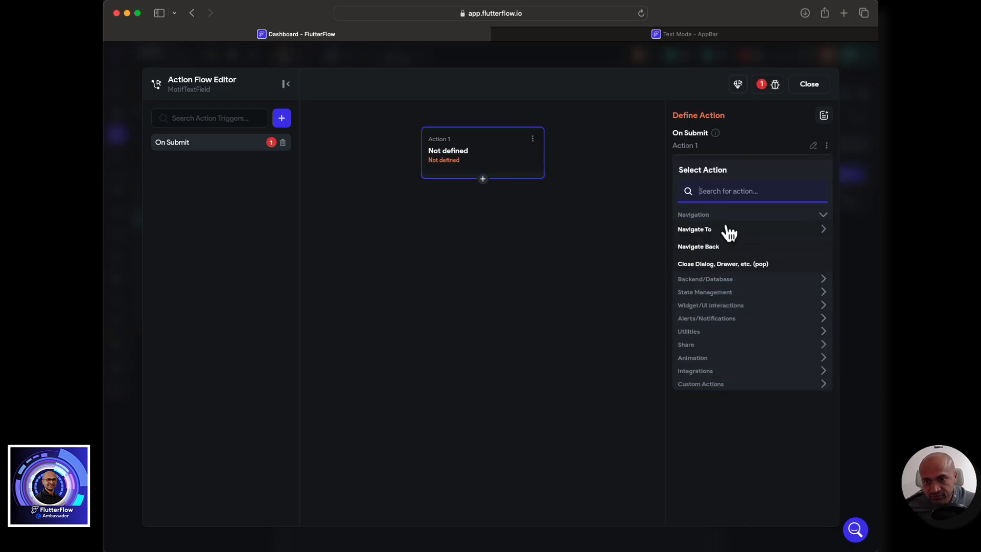
{"action": "left_click", "coordinate": [729, 191]}
{"action": "type", "text": "form"}
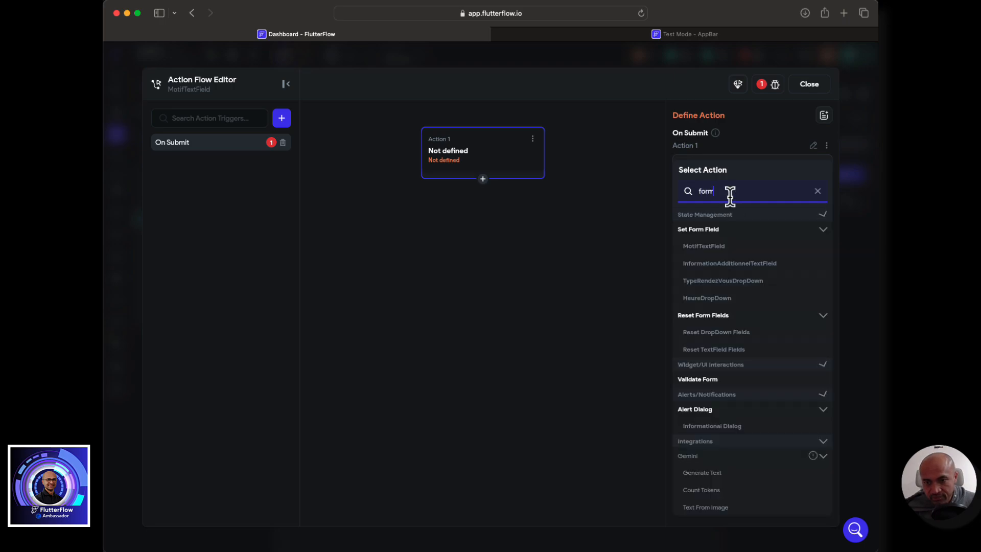
{"action": "type", "text": " va"}
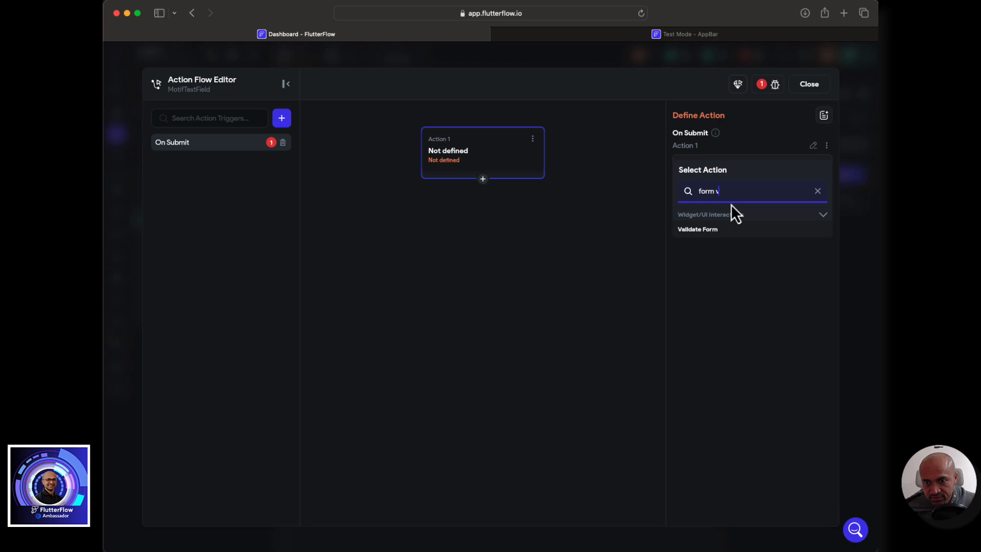
{"action": "left_click", "coordinate": [727, 230]}
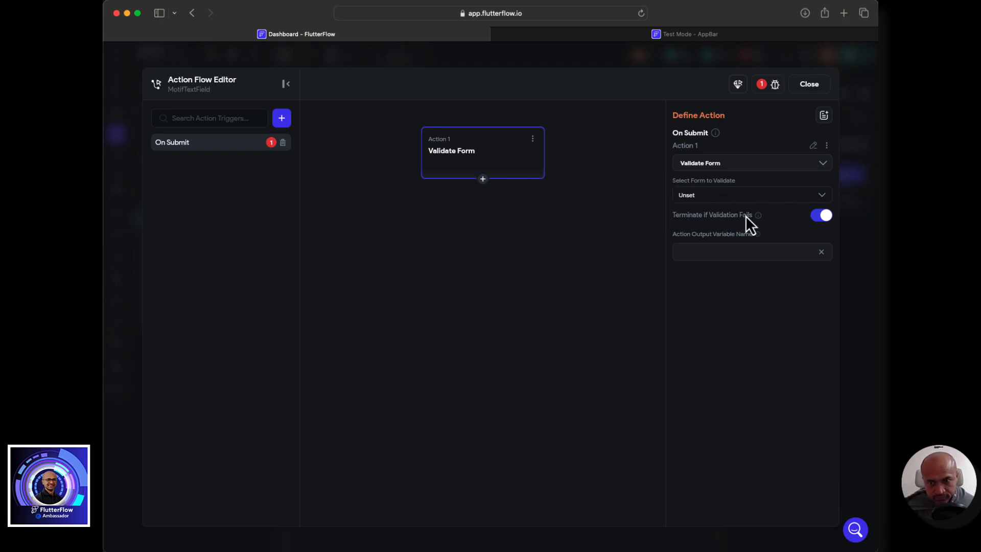
Chain a Show Snack Bar action after Validate Form and enter "HELL" as its message
{"action": "left_click", "coordinate": [483, 179]}
{"action": "left_click", "coordinate": [485, 200]}
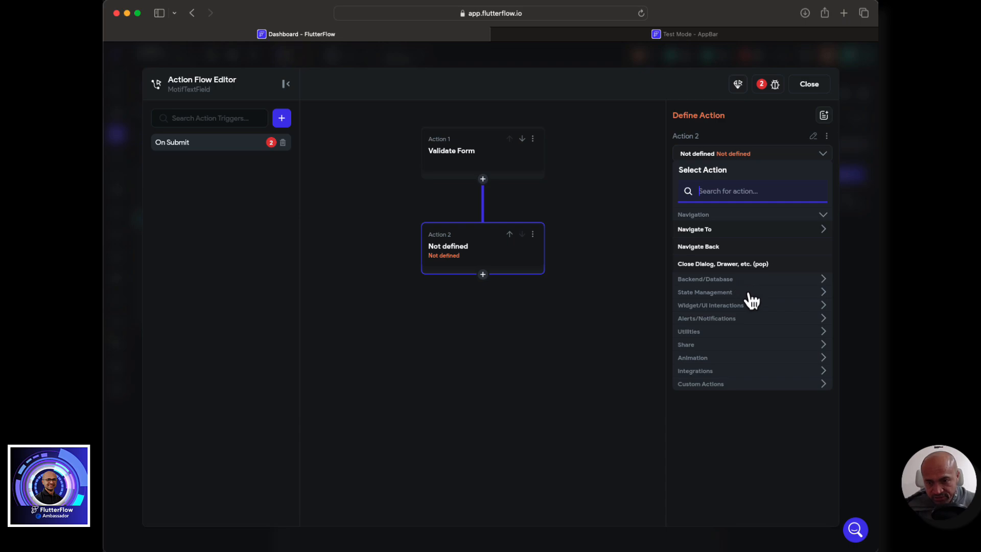
{"action": "type", "text": "snack"}
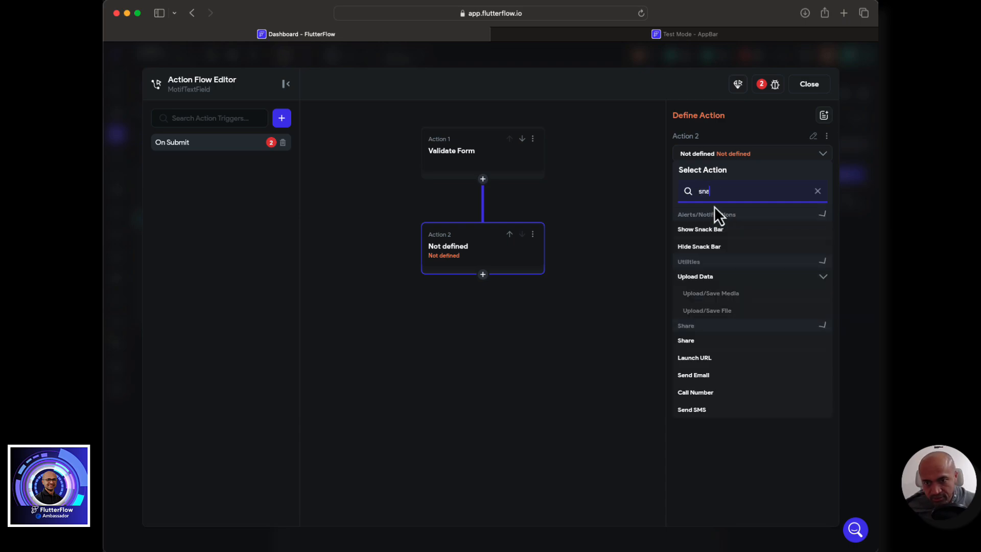
{"action": "left_click", "coordinate": [715, 230]}
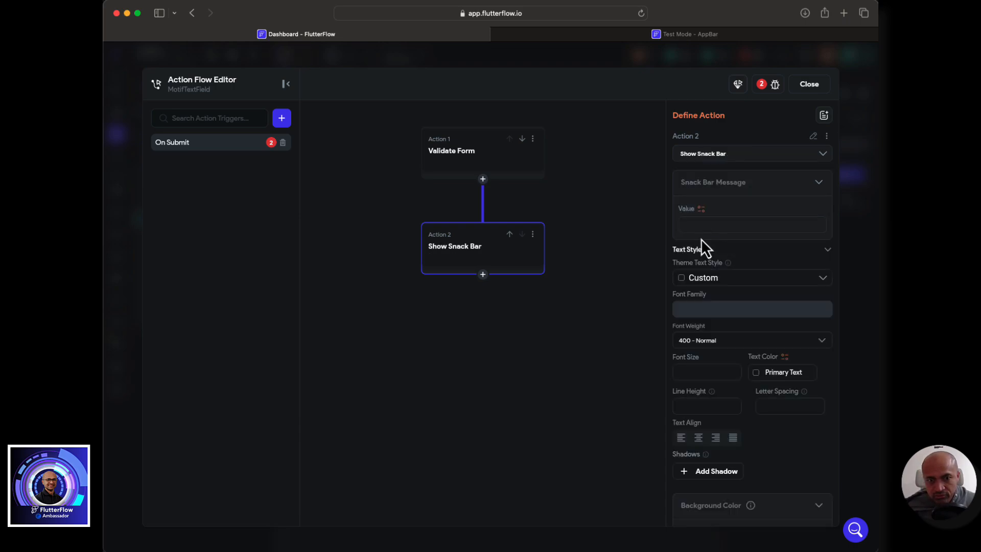
{"action": "left_click", "coordinate": [749, 225]}
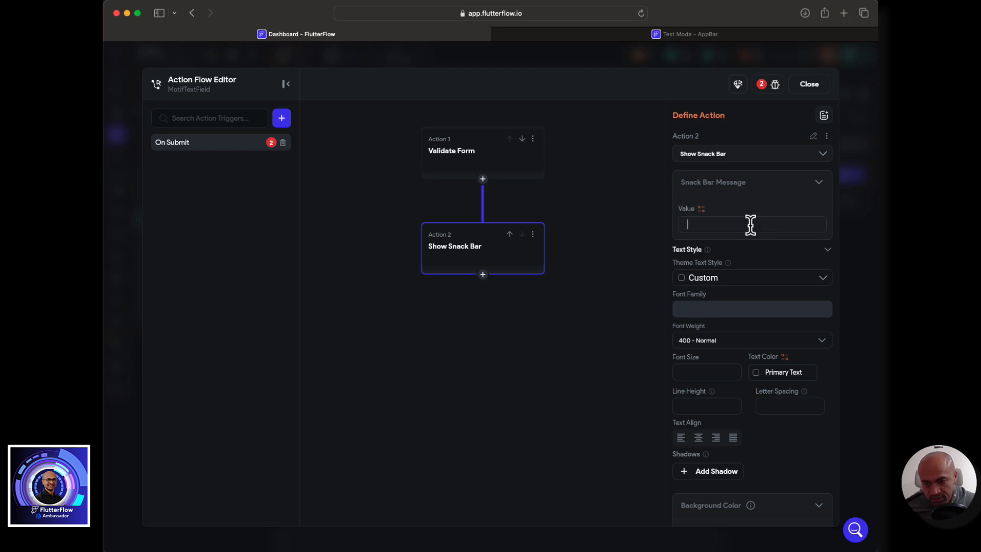
{"action": "type", "text": "HELL"}
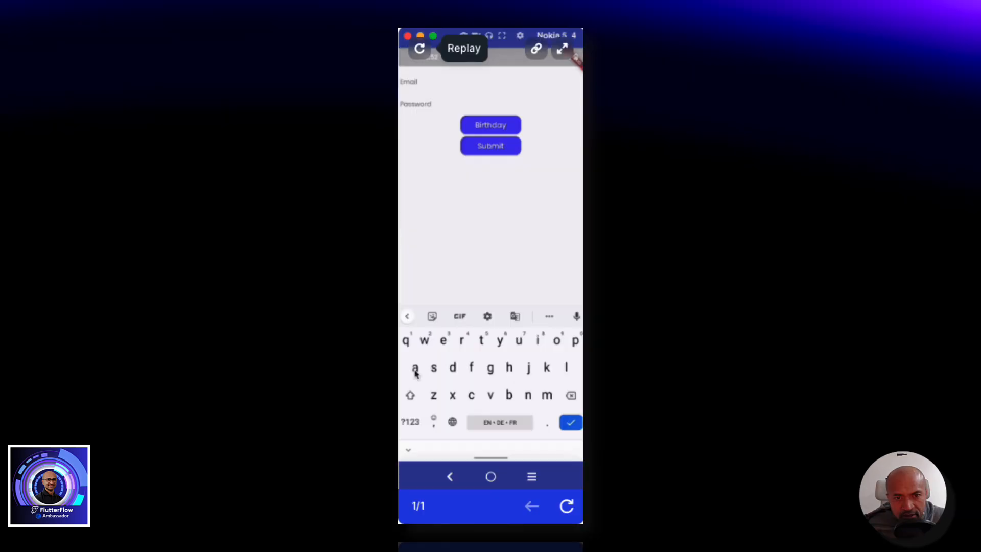
Enter a sample e-mail address in the Email field of the phone demo form
{"action": "left_click", "coordinate": [415, 369]}
{"action": "left_click", "coordinate": [508, 395]}
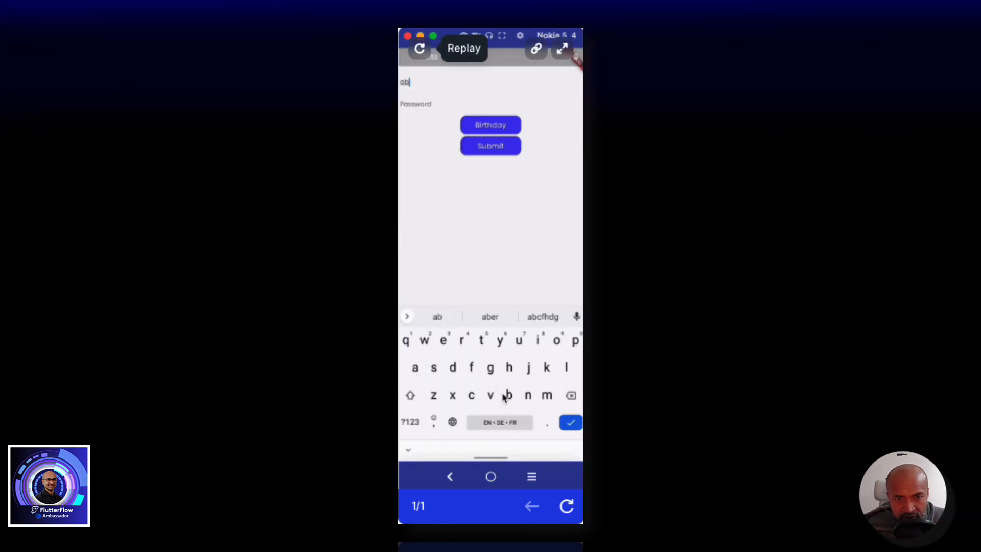
{"action": "left_click", "coordinate": [471, 396]}
{"action": "left_click", "coordinate": [409, 421]}
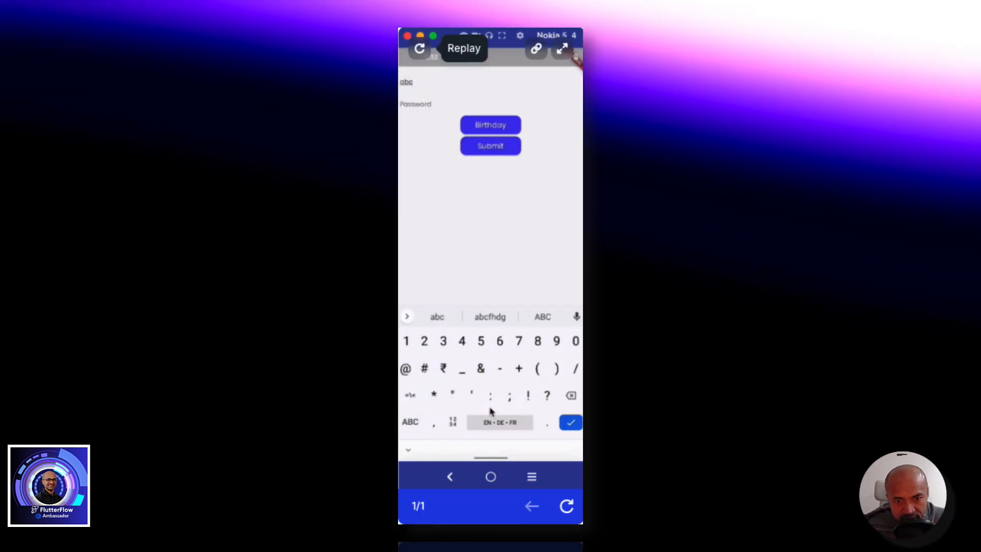
{"action": "left_click", "coordinate": [405, 369]}
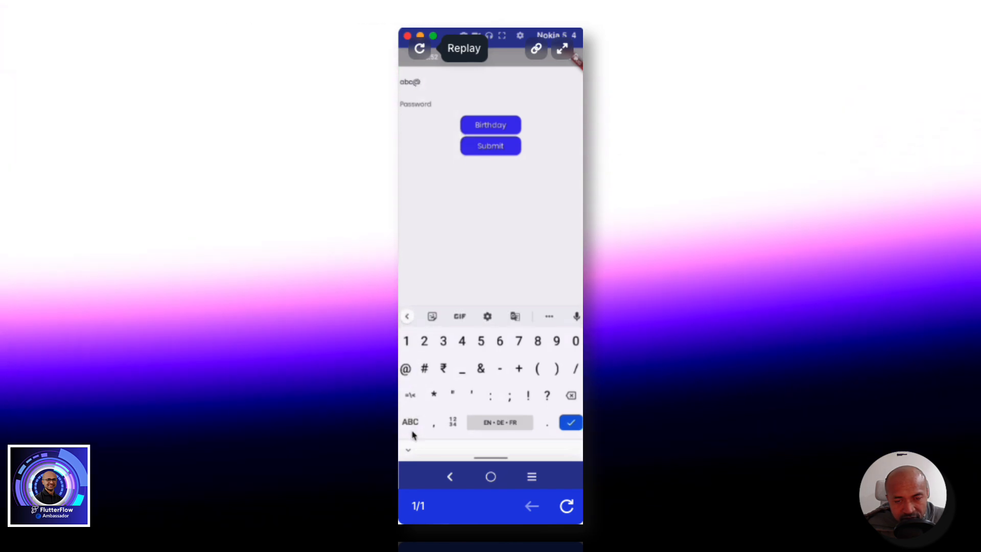
{"action": "left_click", "coordinate": [412, 428]}
{"action": "left_click", "coordinate": [452, 395]}
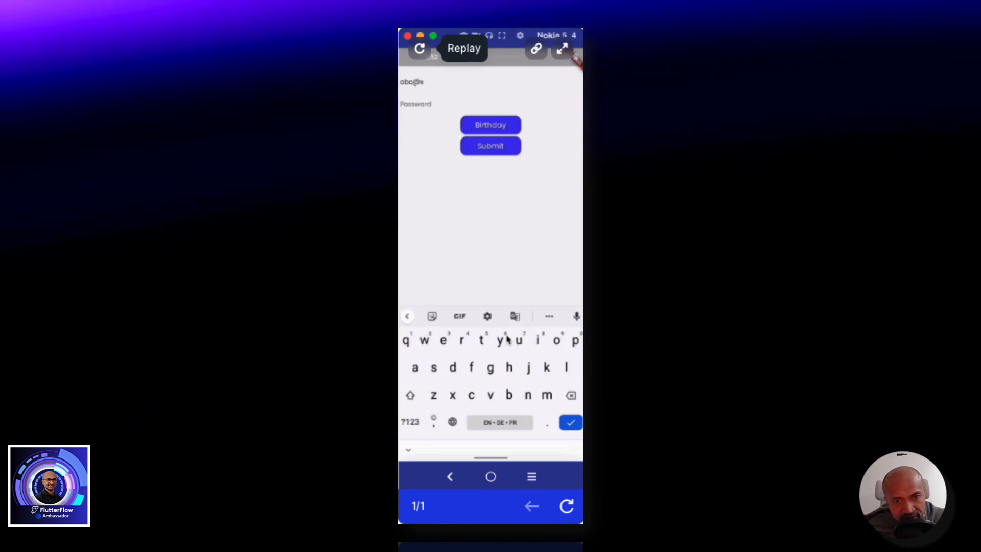
{"action": "left_click", "coordinate": [500, 340]}
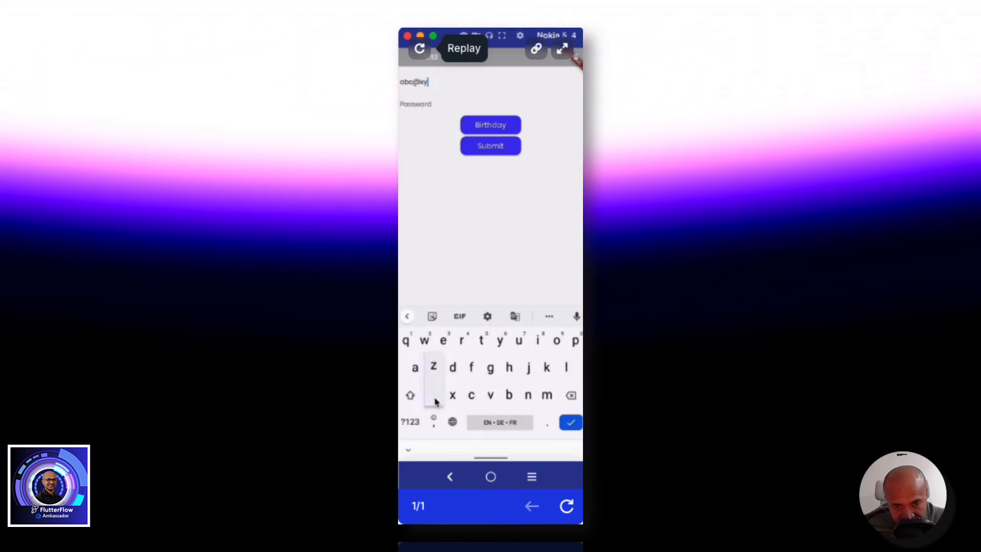
{"action": "left_click", "coordinate": [436, 402]}
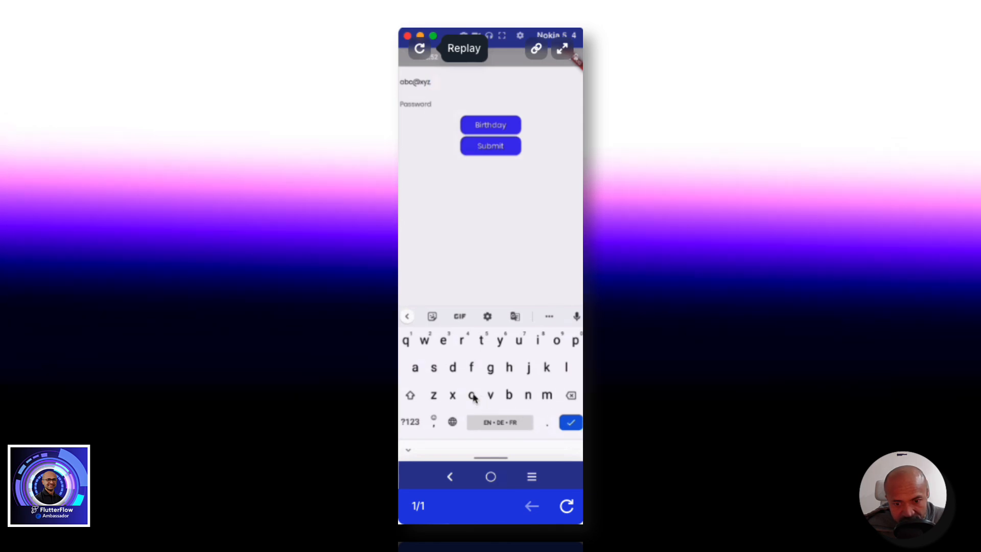
{"action": "left_click", "coordinate": [473, 394]}
{"action": "left_click", "coordinate": [555, 341]}
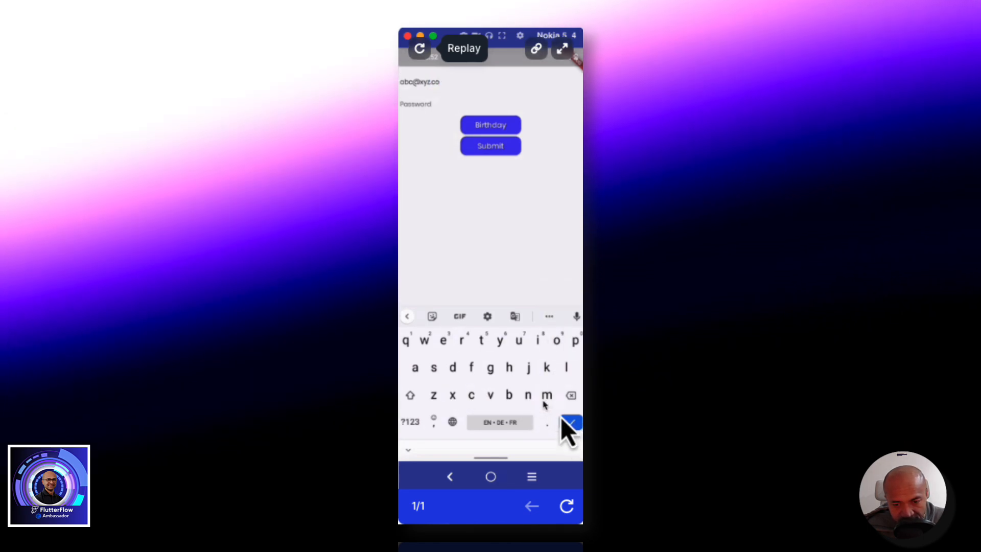
{"action": "left_click", "coordinate": [546, 402]}
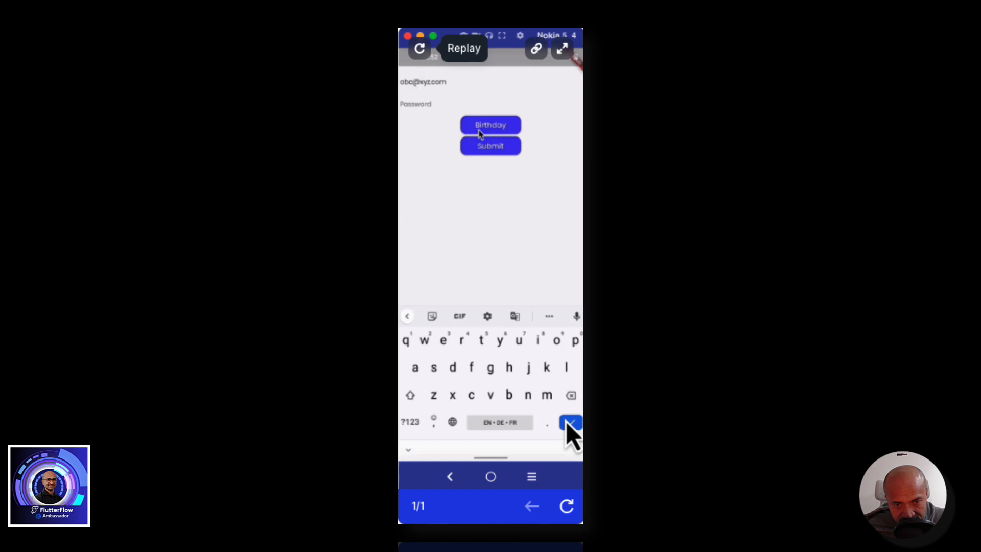